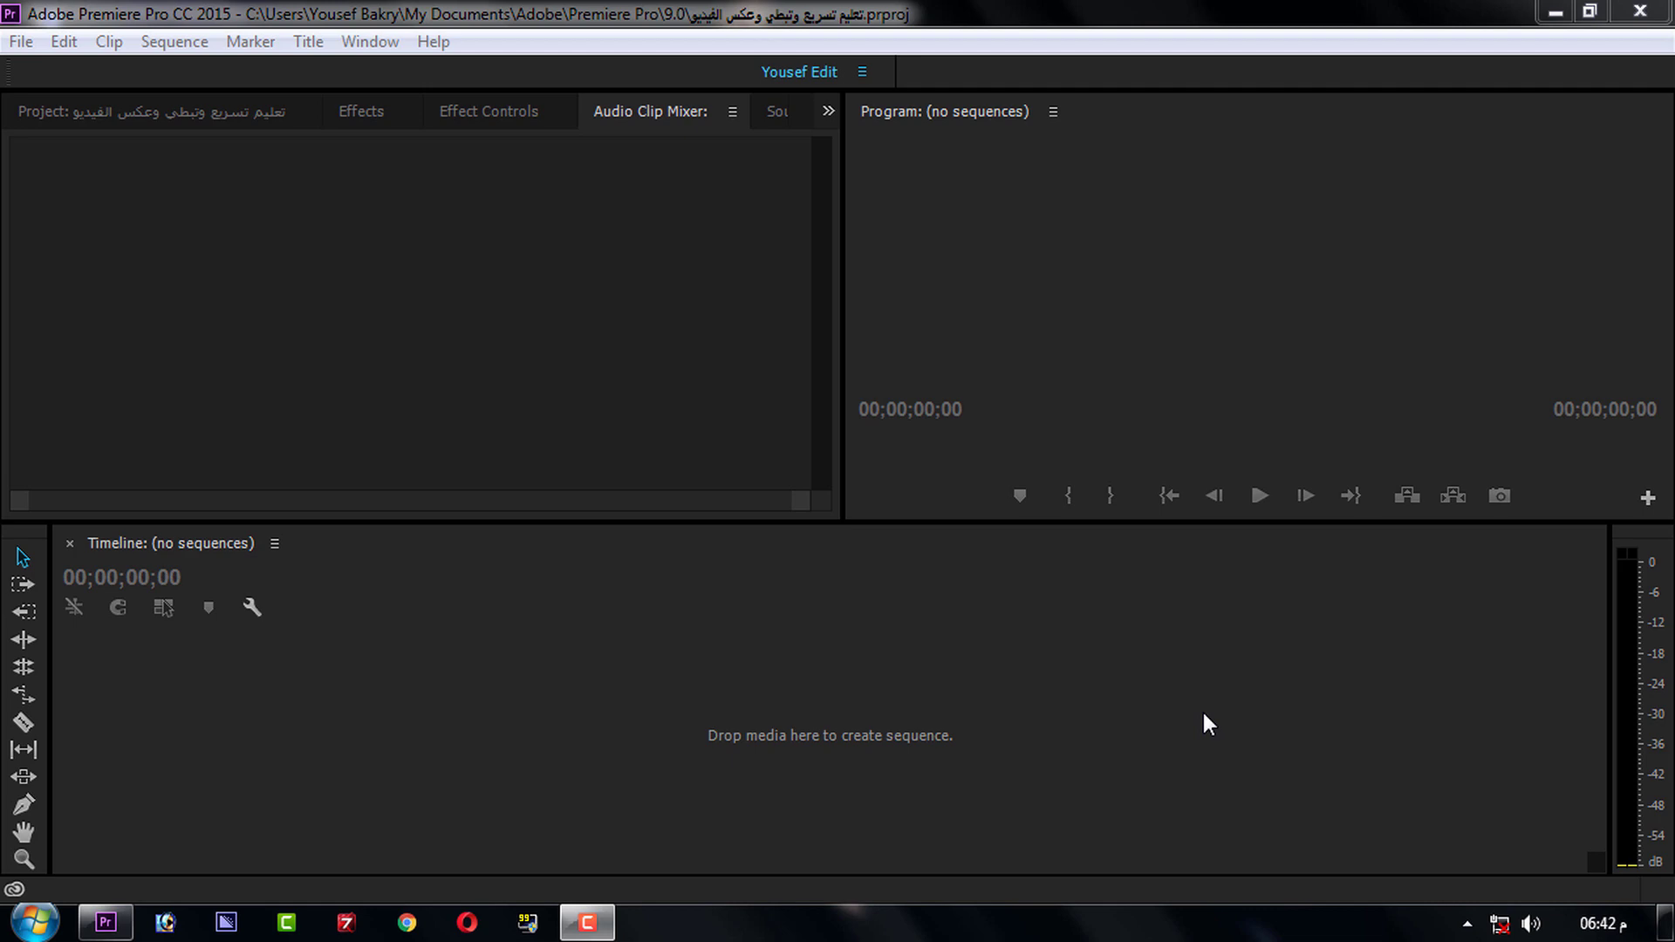
Step: Import the 1:08:21 cinematic forest video from the bakry (G:) drive
left_click(711, 14)
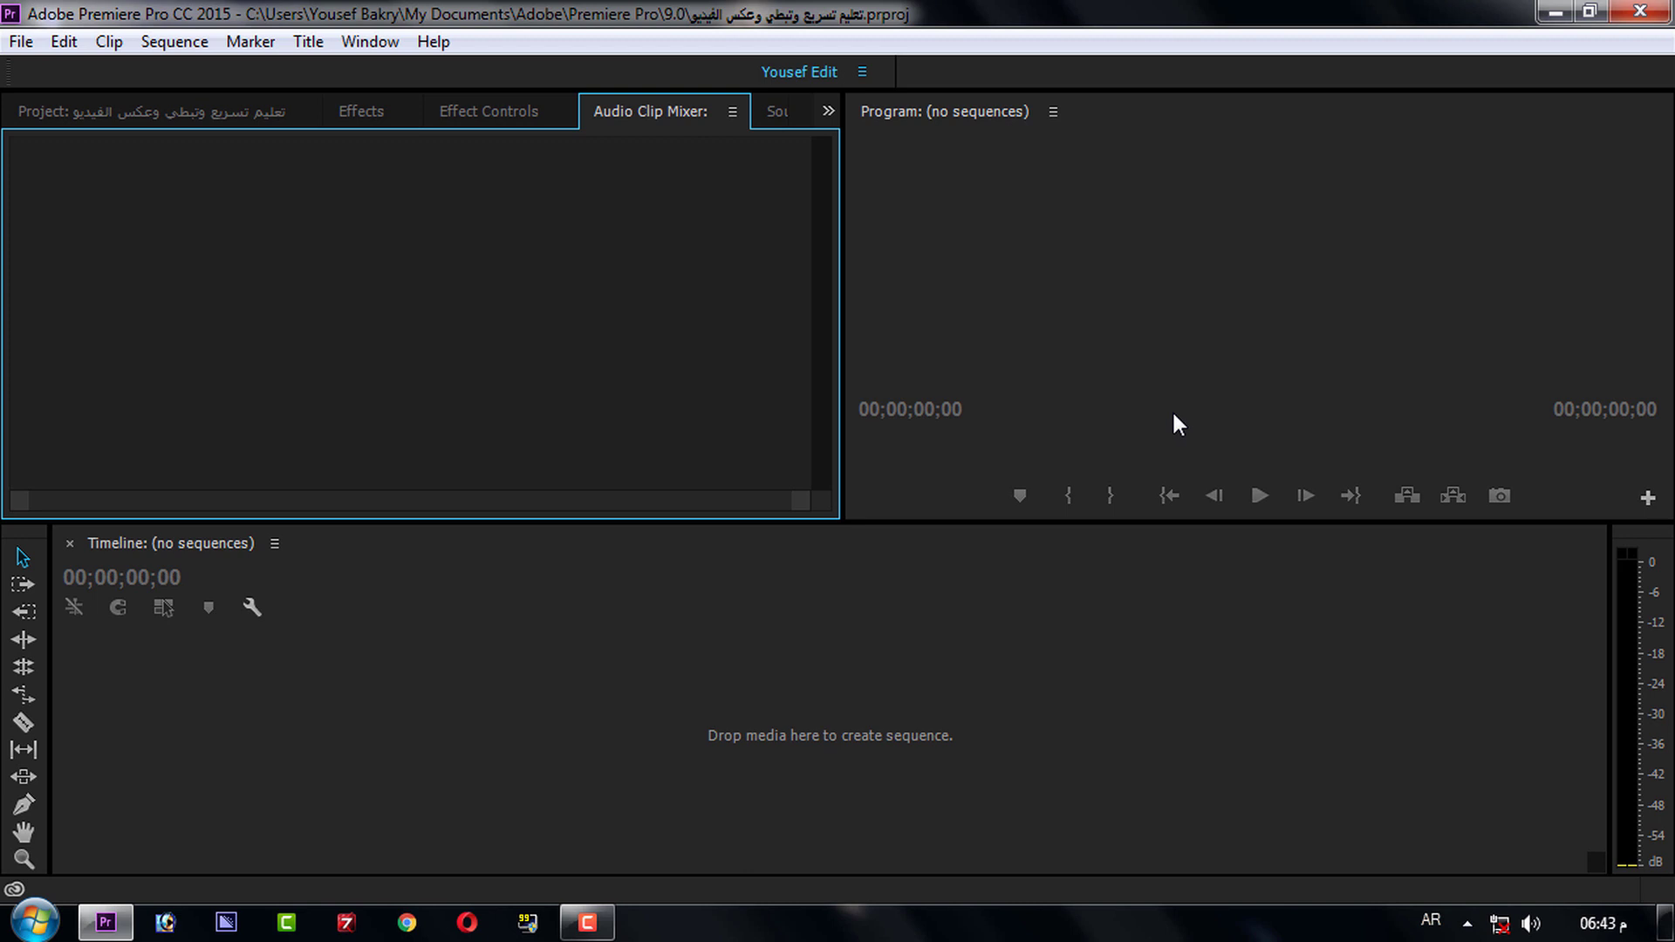
key("ctrl+i")
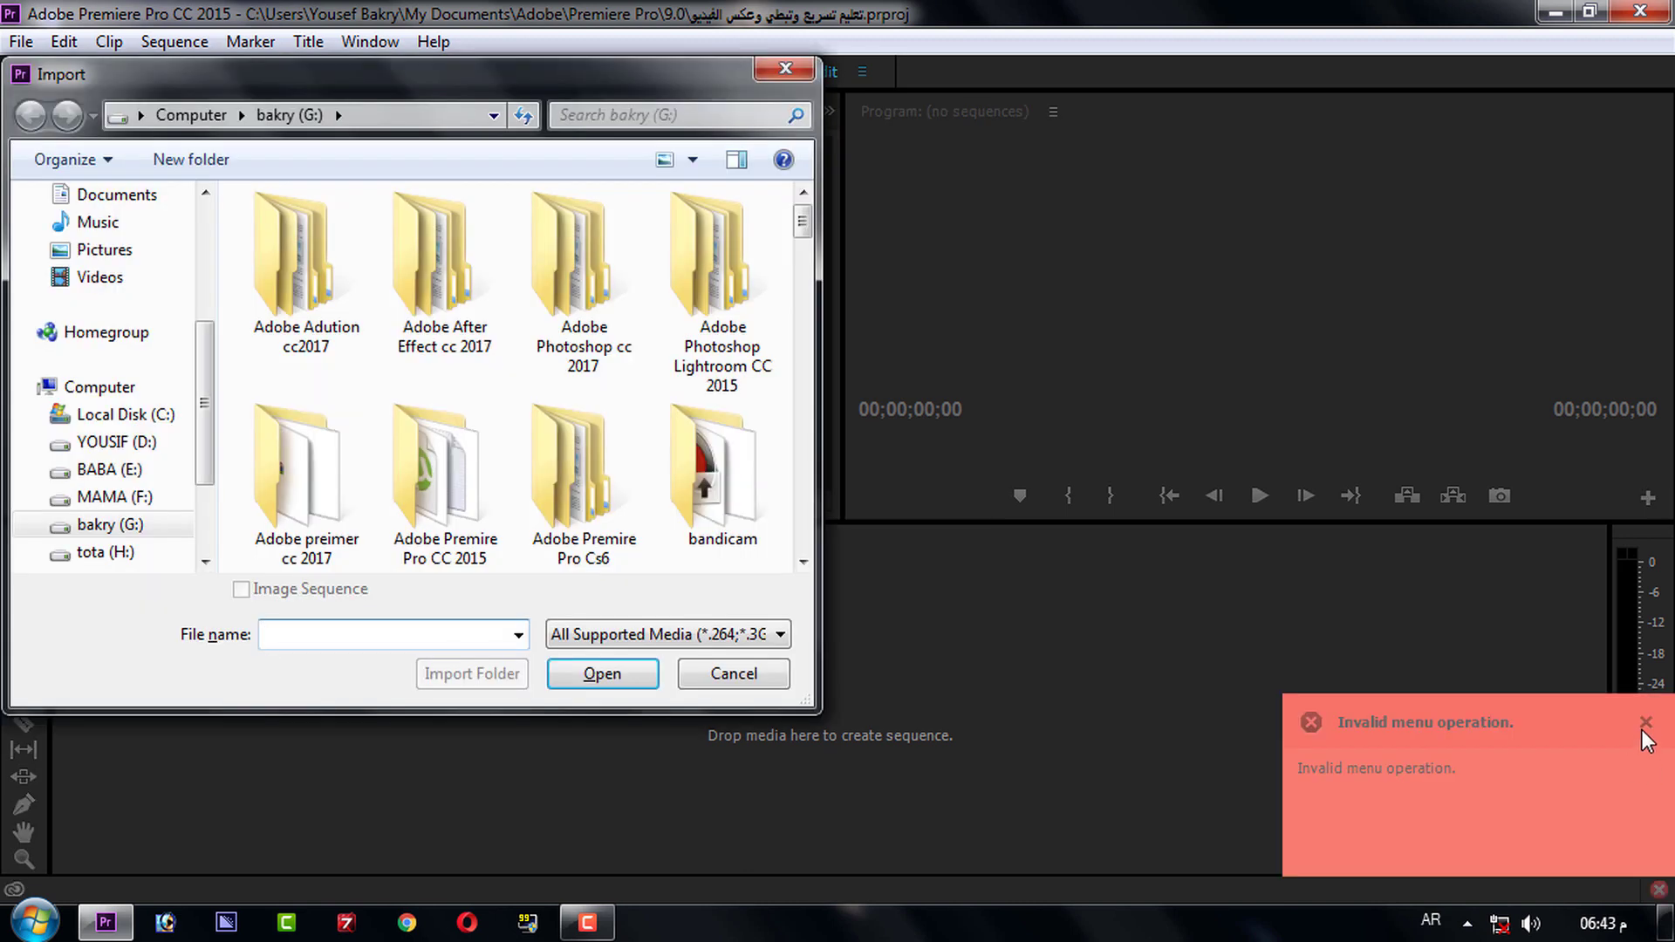
left_click(1645, 724)
left_click_drag(206, 419, 209, 491)
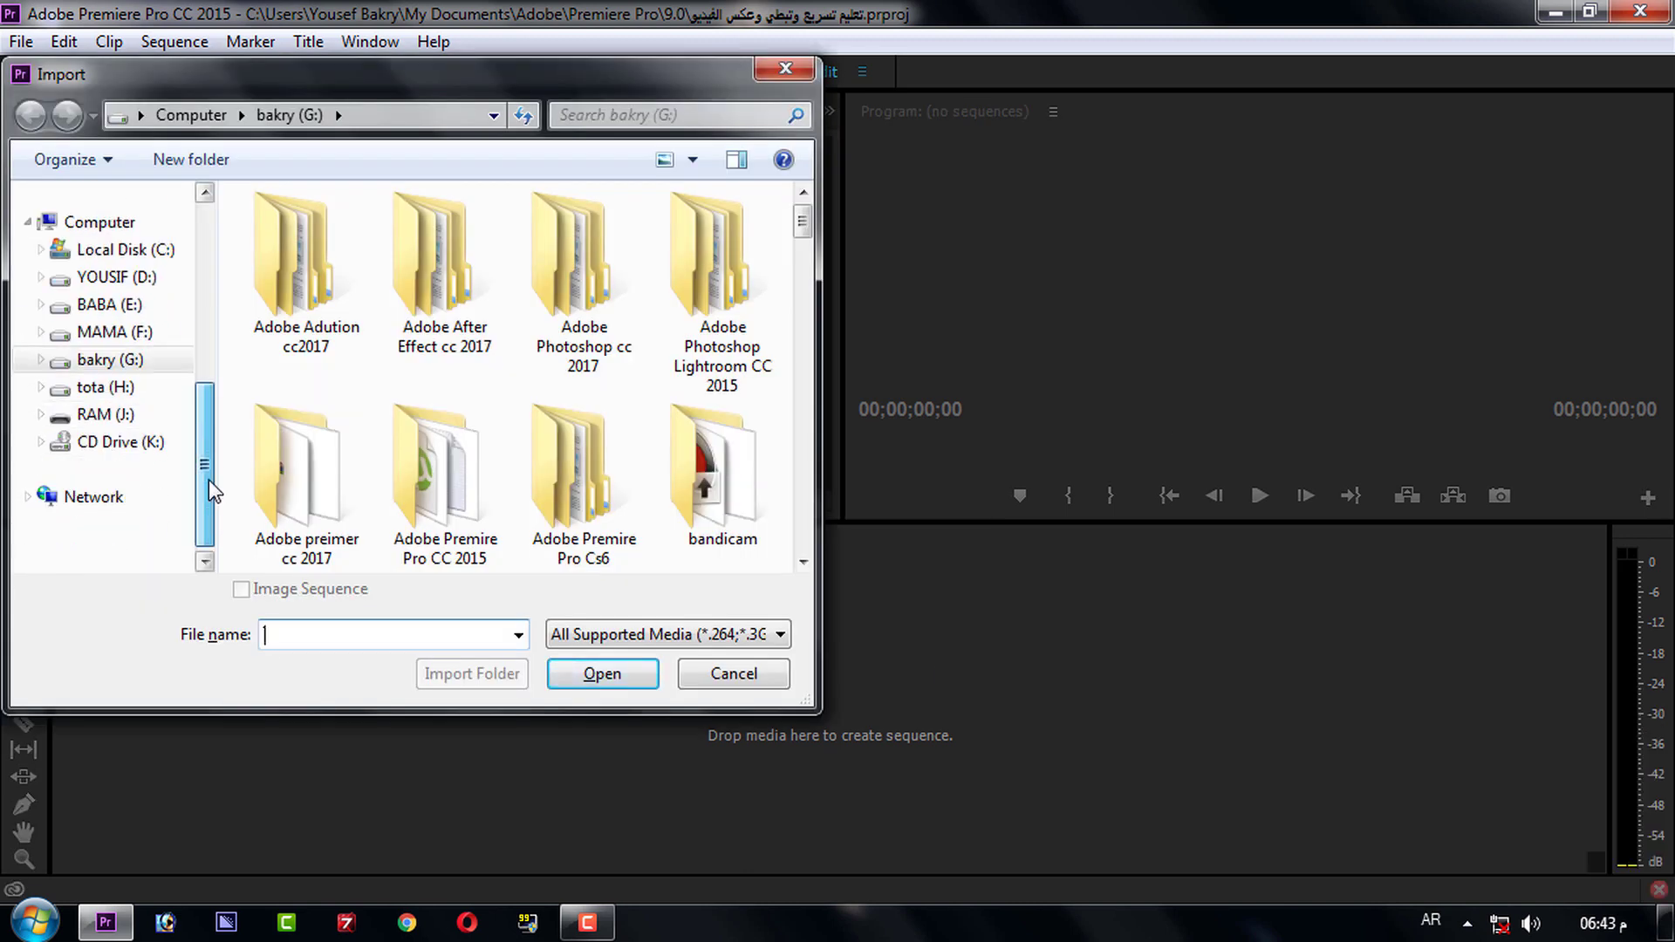
scroll(175, 454, "up", 1)
left_click(109, 414)
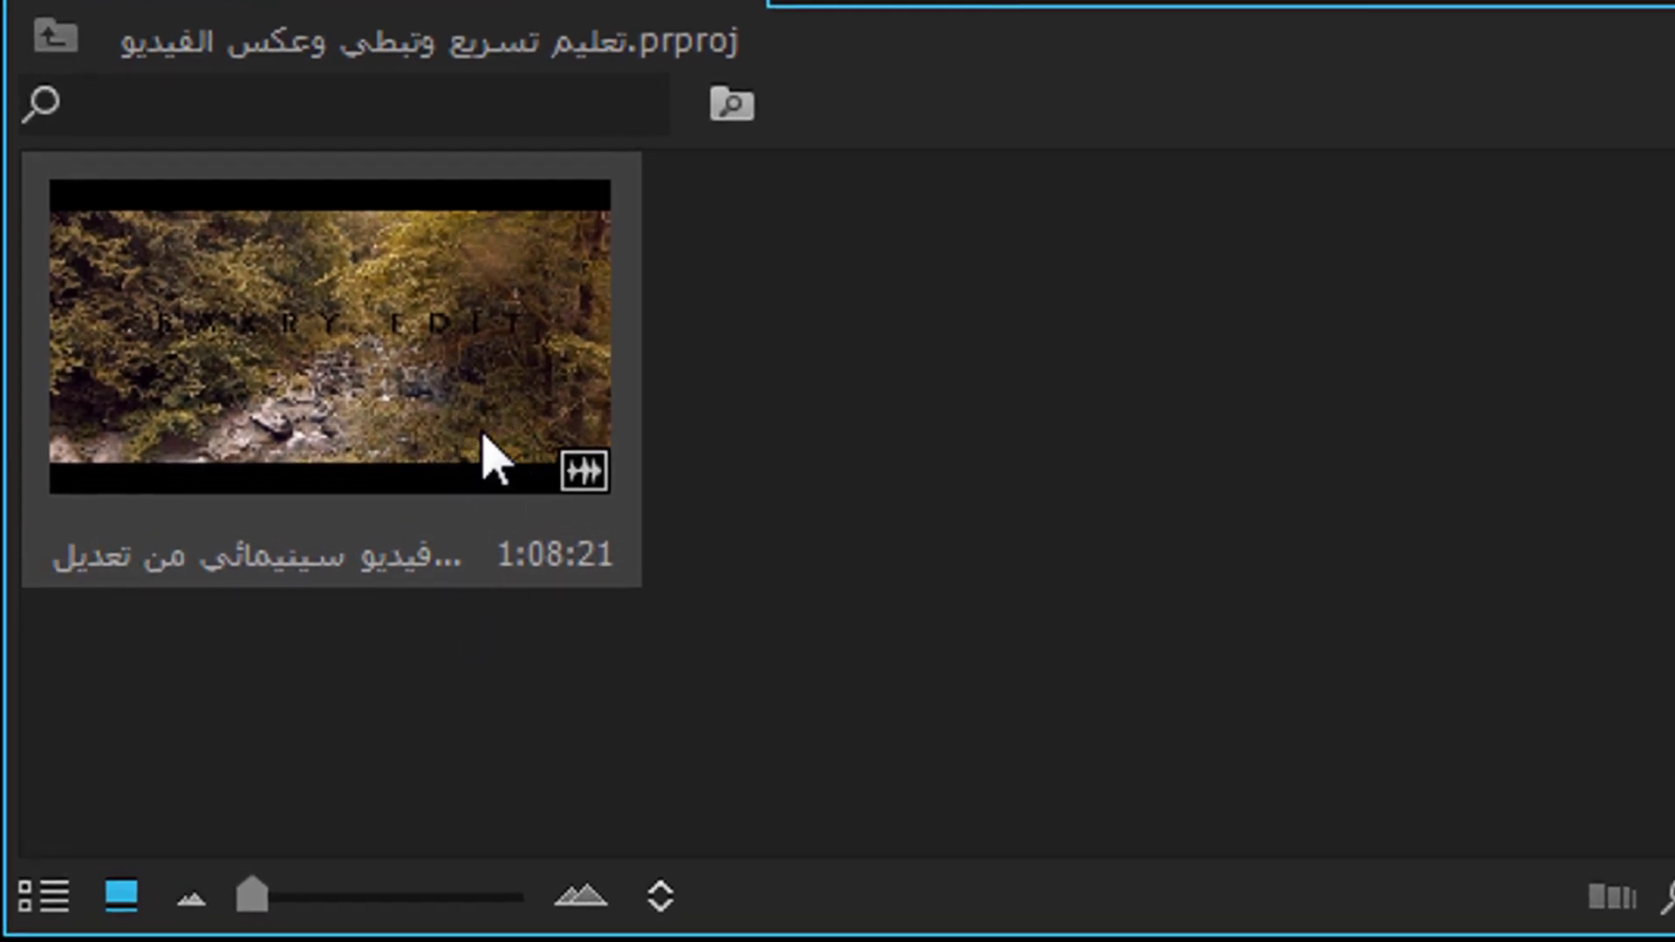
Step: Build a new sequence from the forest clip, placing it on V1 and A1
right_click(437, 405)
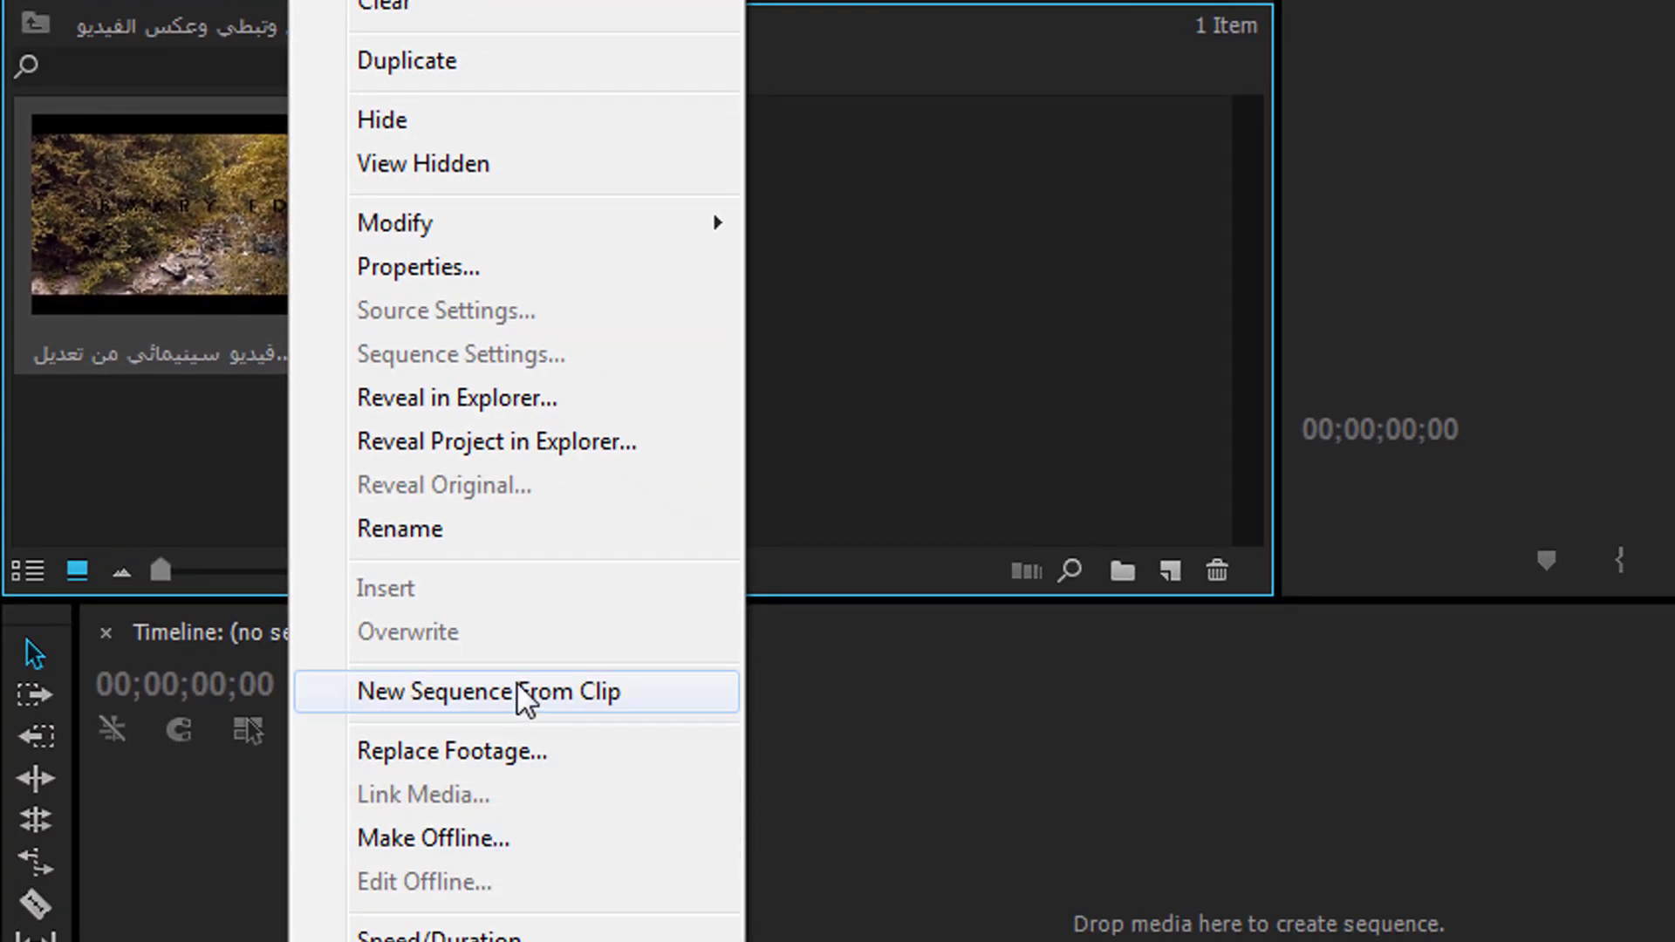
left_click(516, 682)
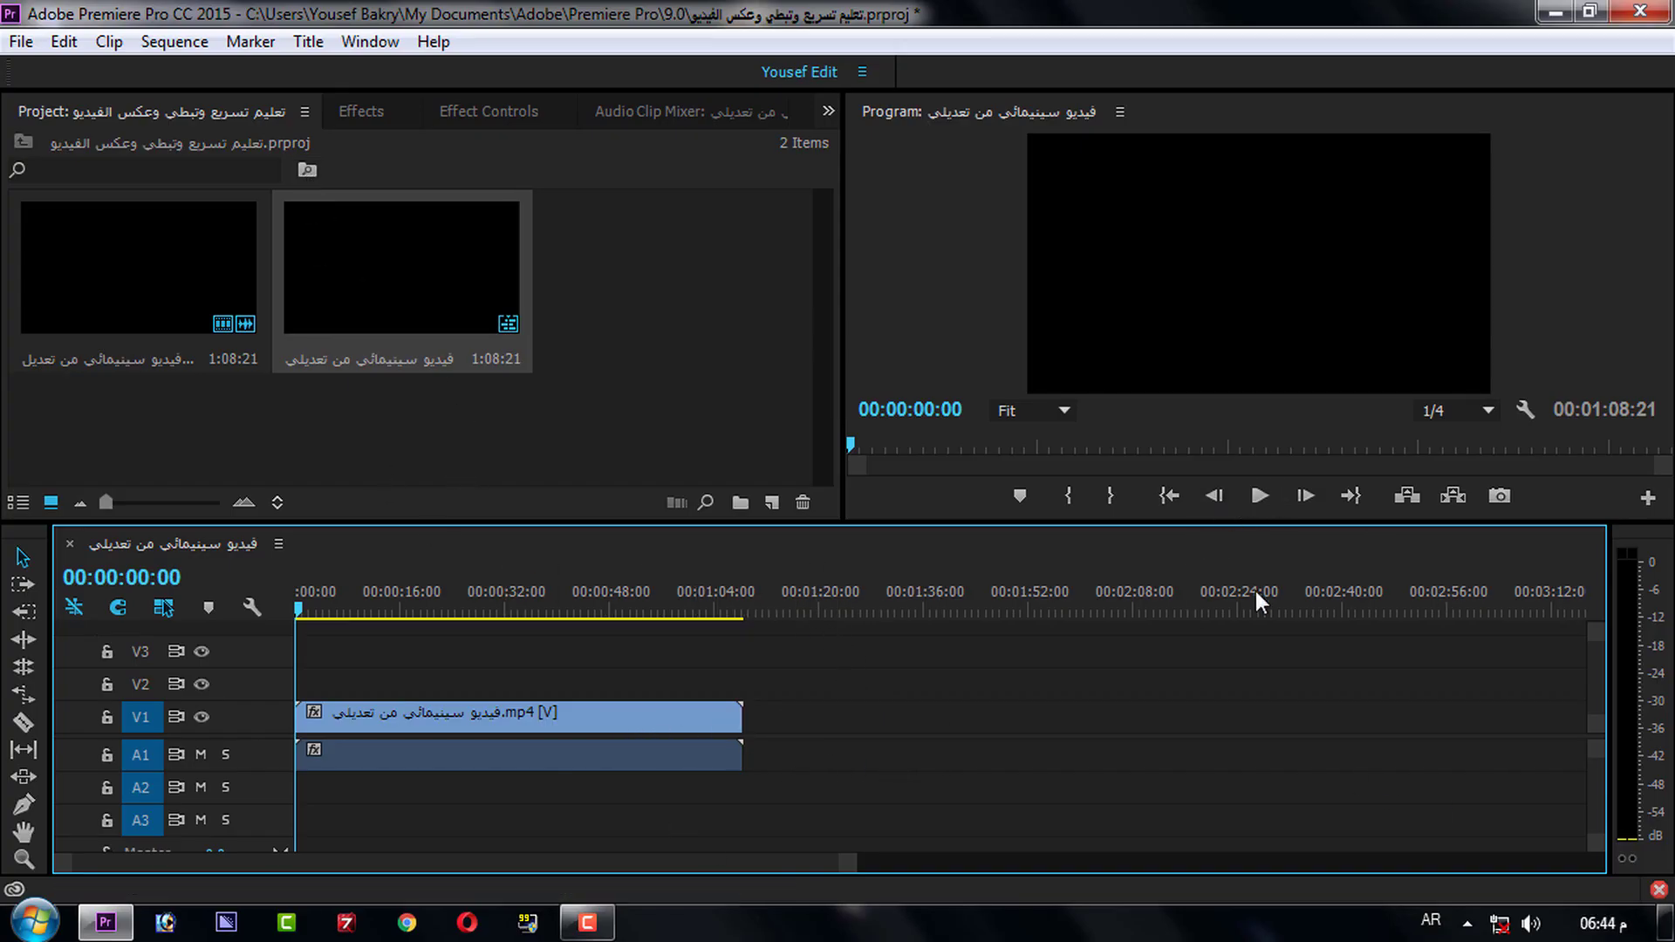
Step: Set the Program monitor playback resolution to 1/4
left_click(1466, 417)
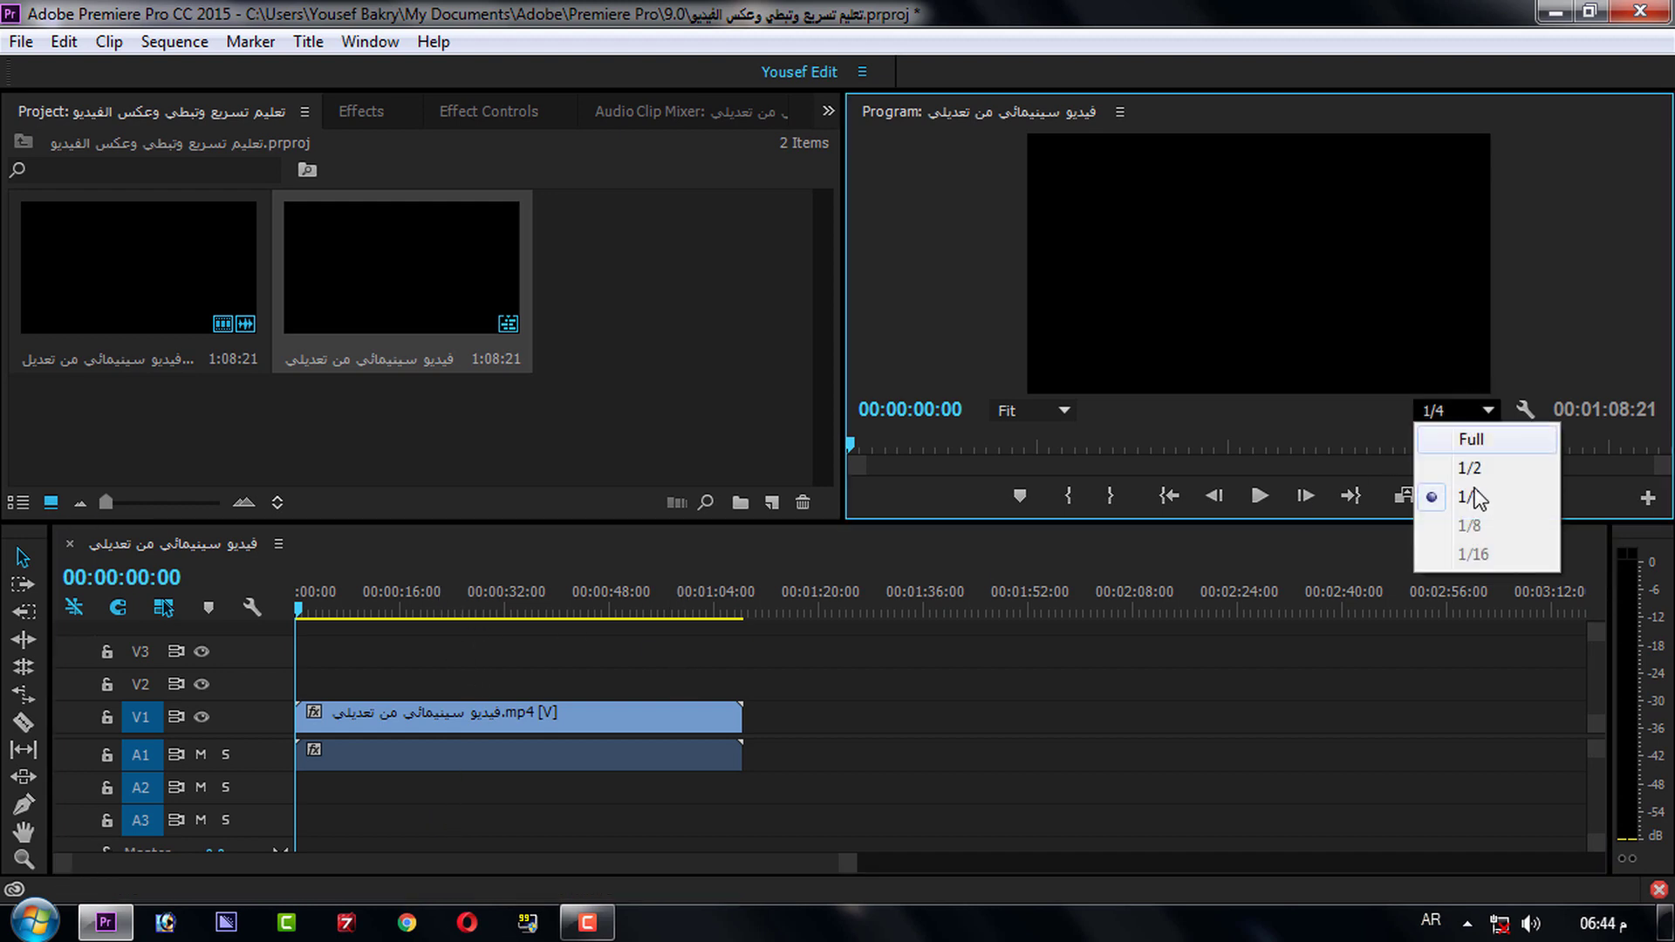
left_click(1483, 499)
left_click(1493, 497)
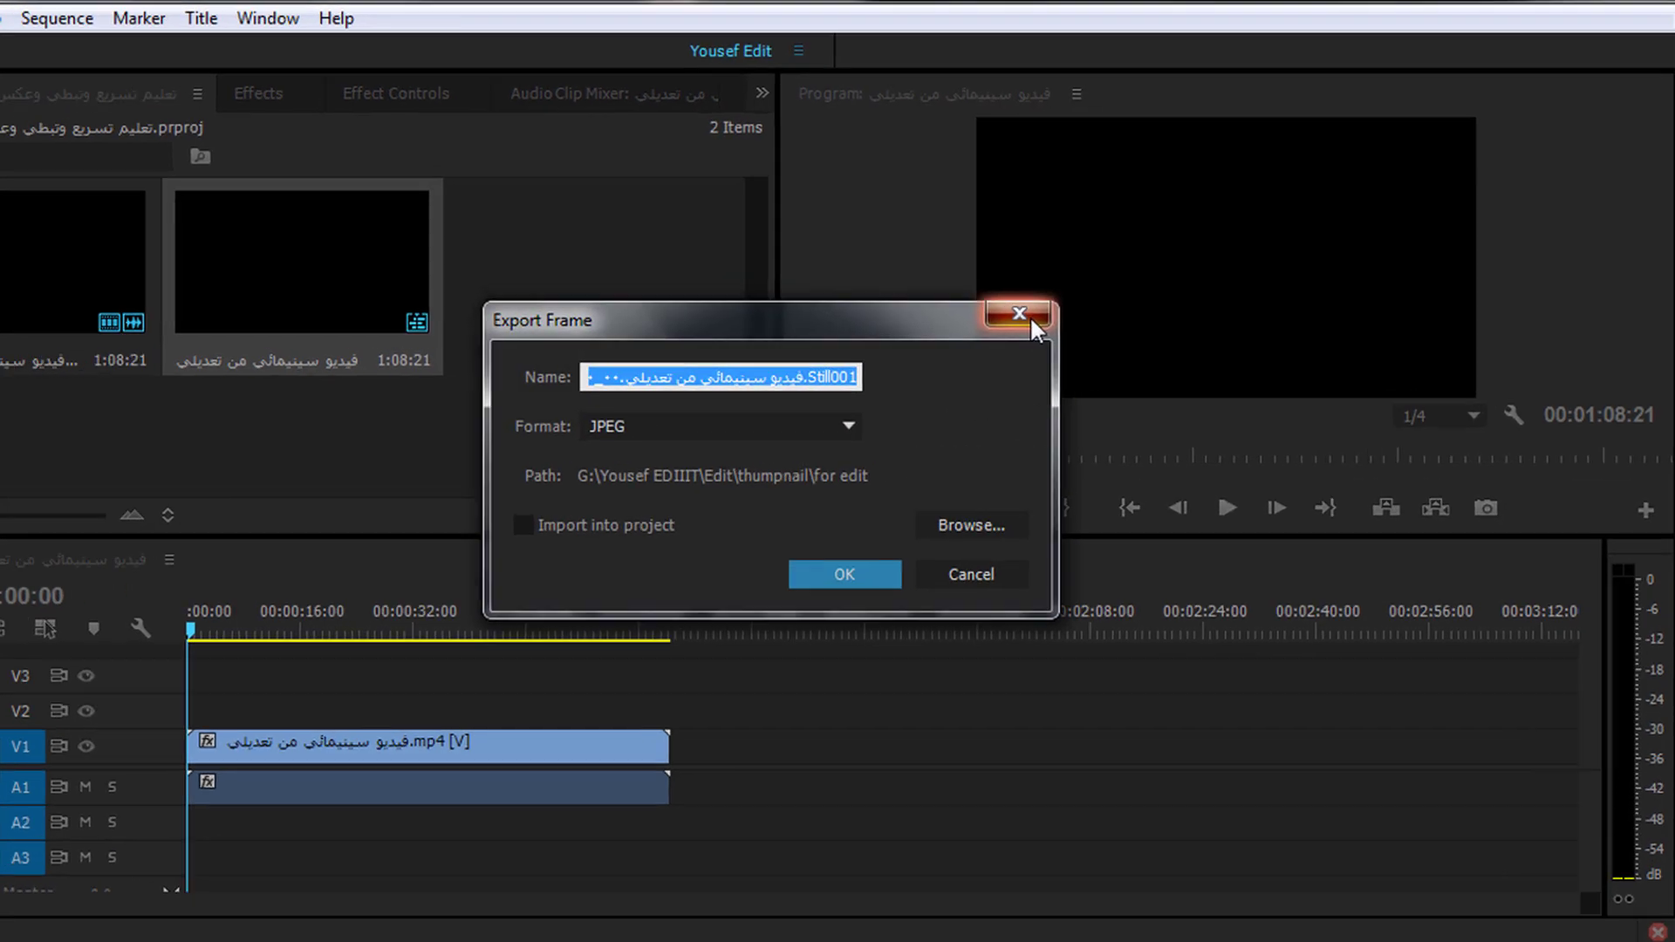
left_click(1066, 315)
left_click(1474, 410)
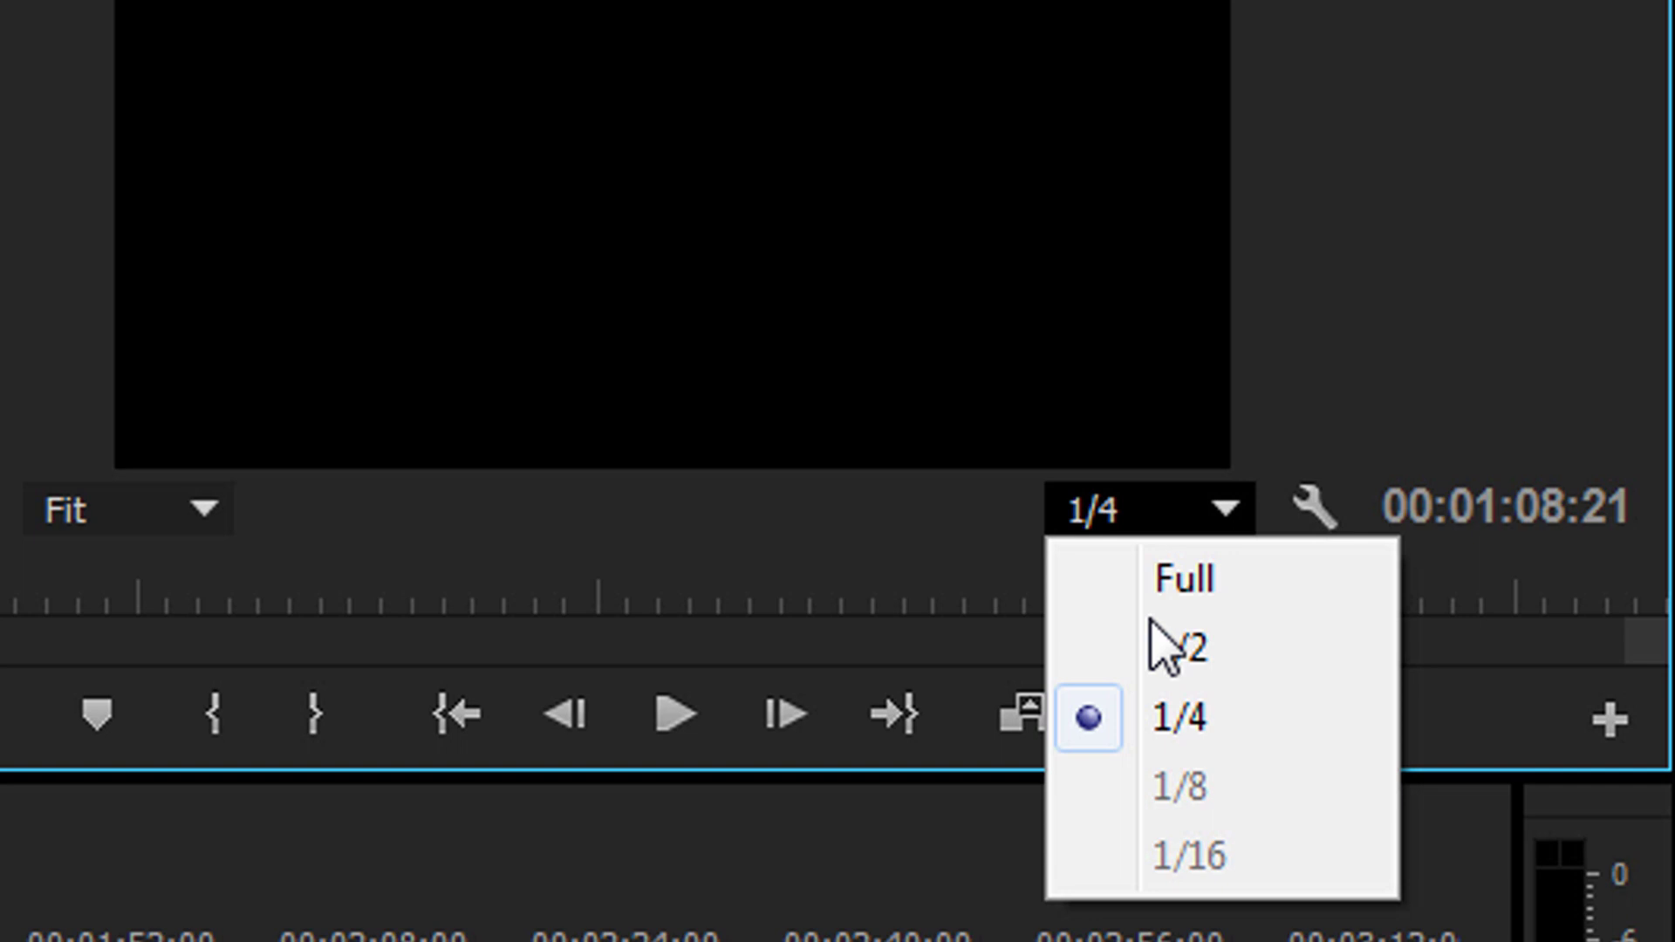
left_click(1204, 722)
Step: Set the paused resolution to 1/4 and cue the sequence to 00:00:27:28
right_click(1376, 180)
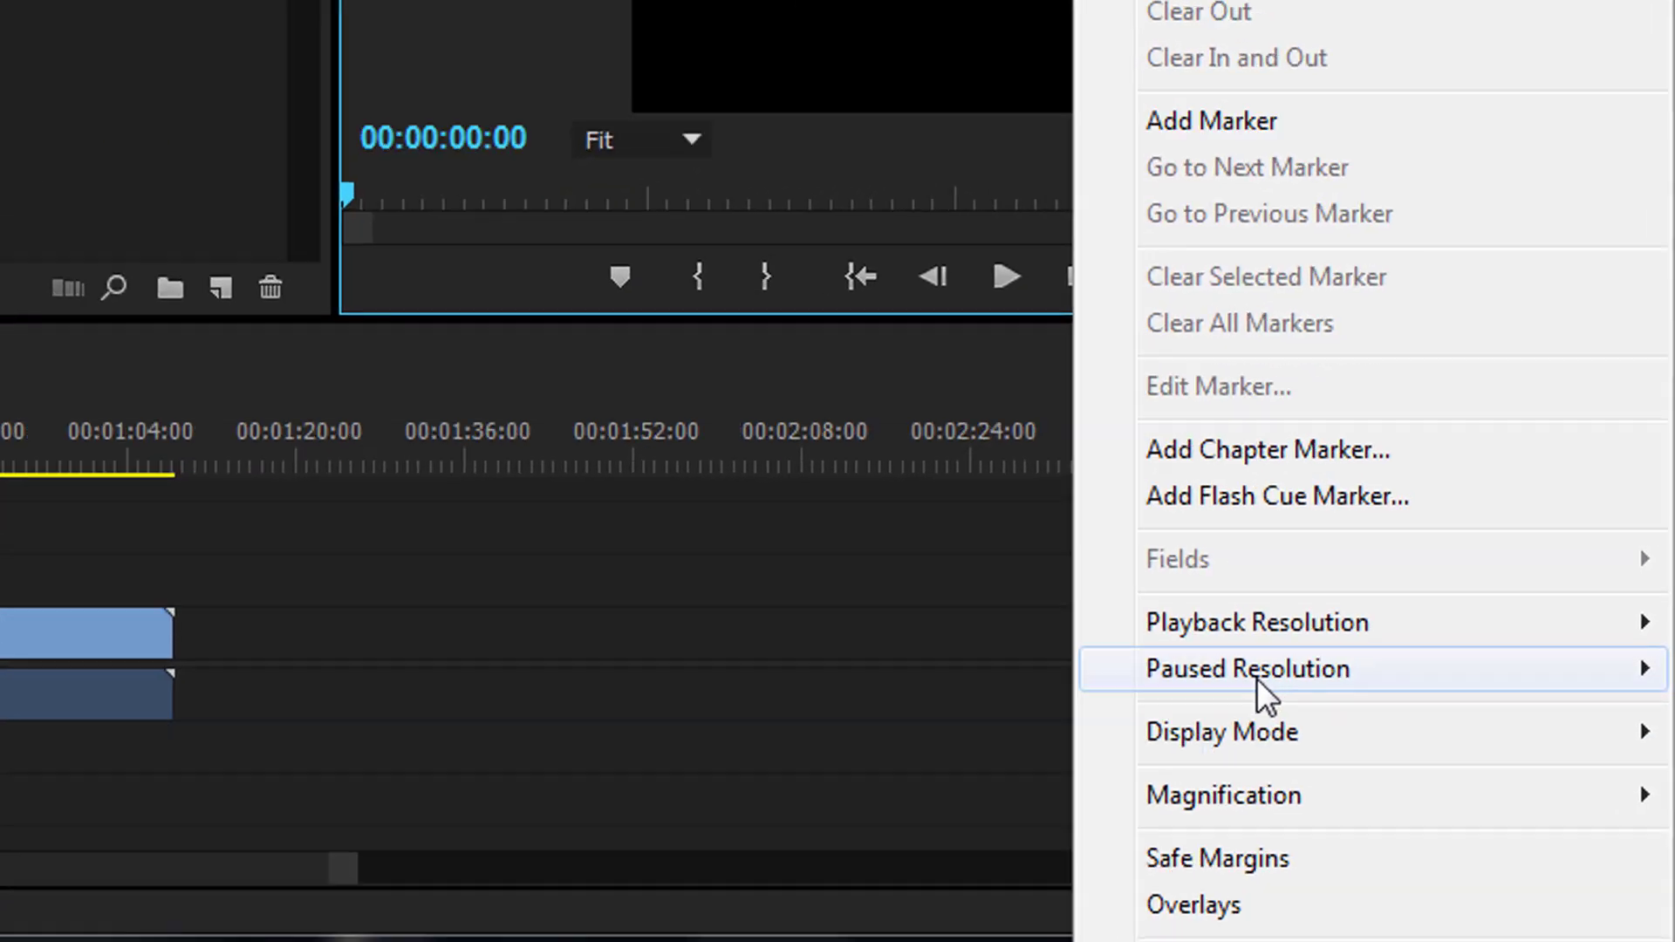
mouse_move(1269, 847)
left_click(375, 604)
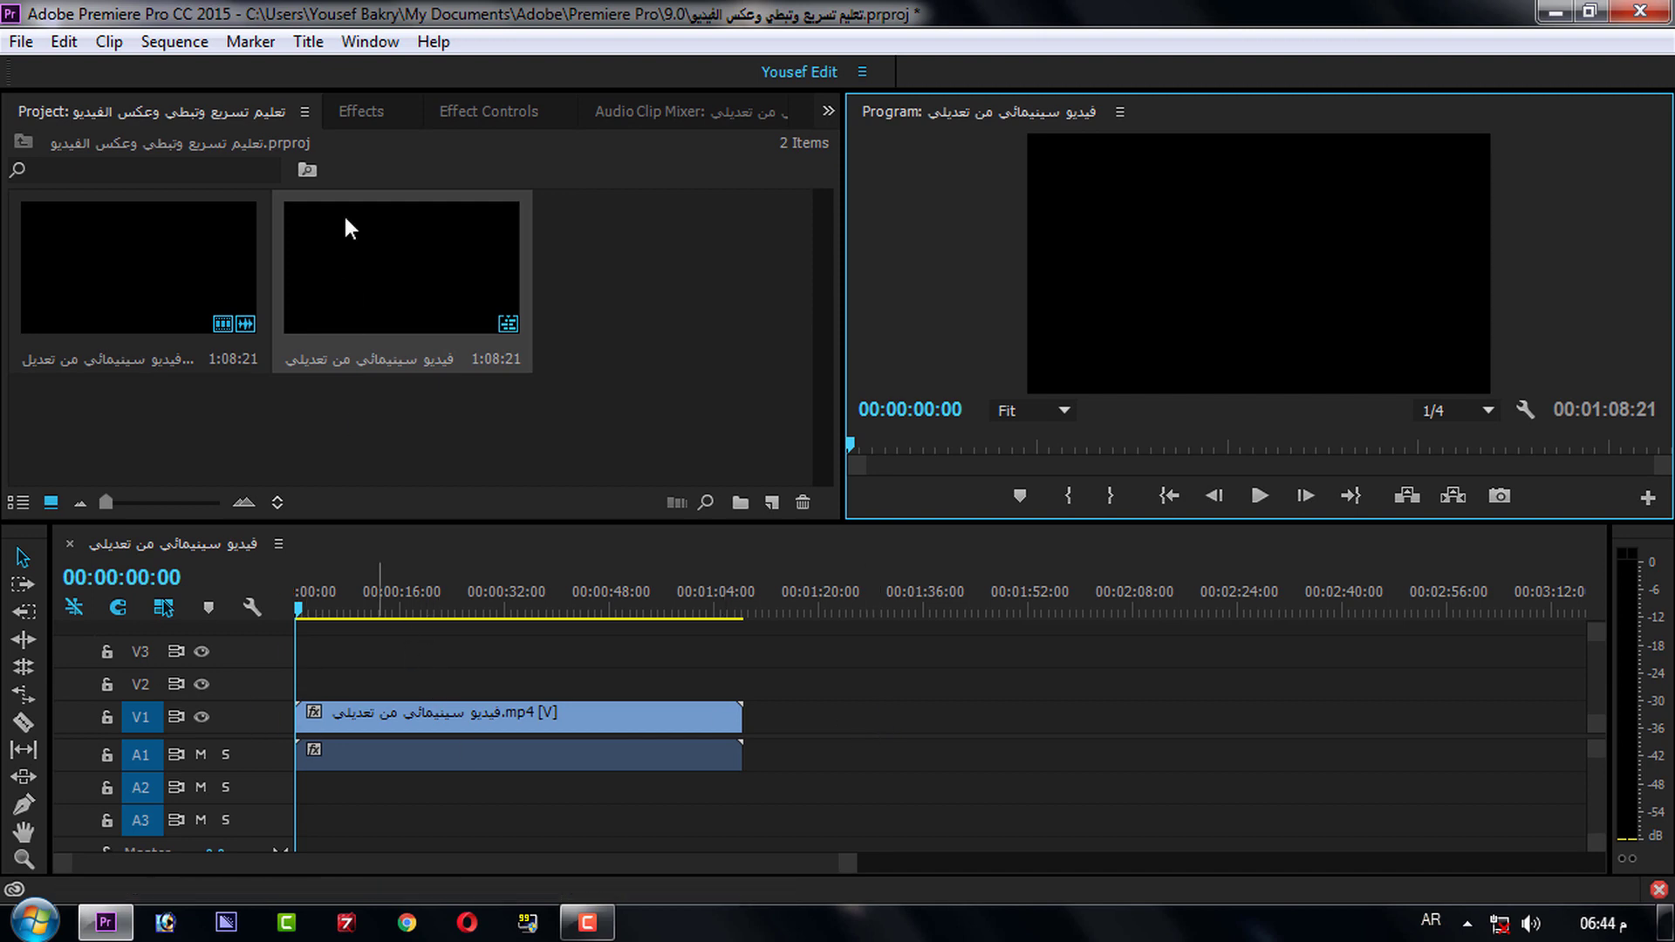
left_click_drag(381, 597, 476, 602)
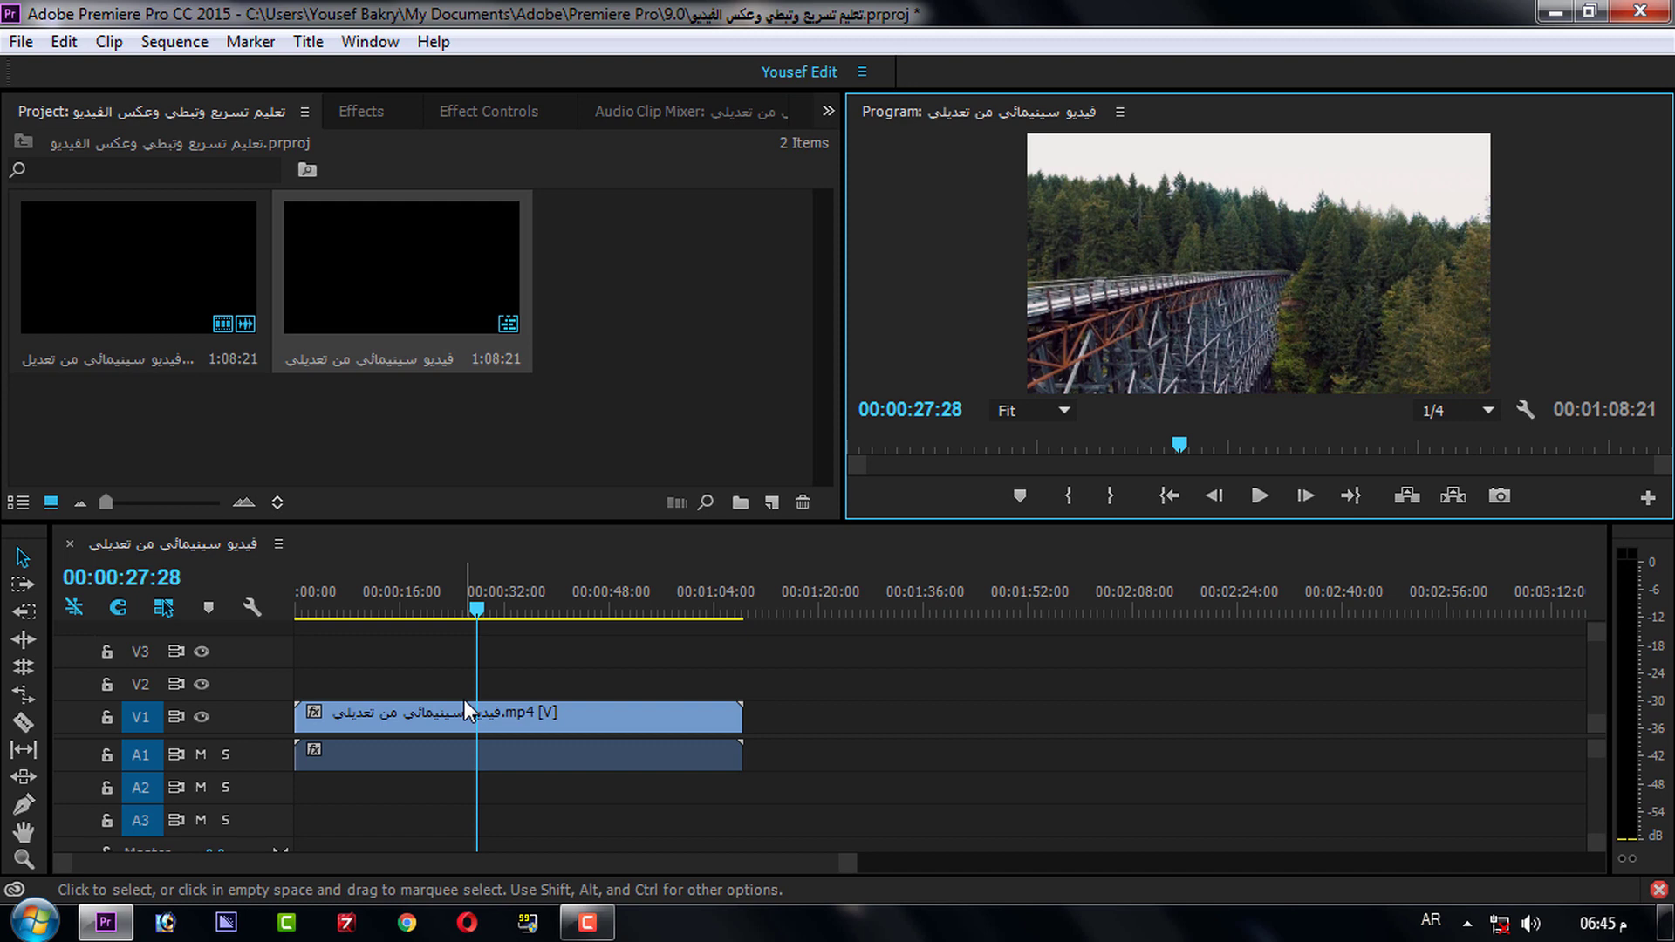
Step: Play the sequence from 00:00:25:15 and stop at 00:00:28:21
left_click(460, 602)
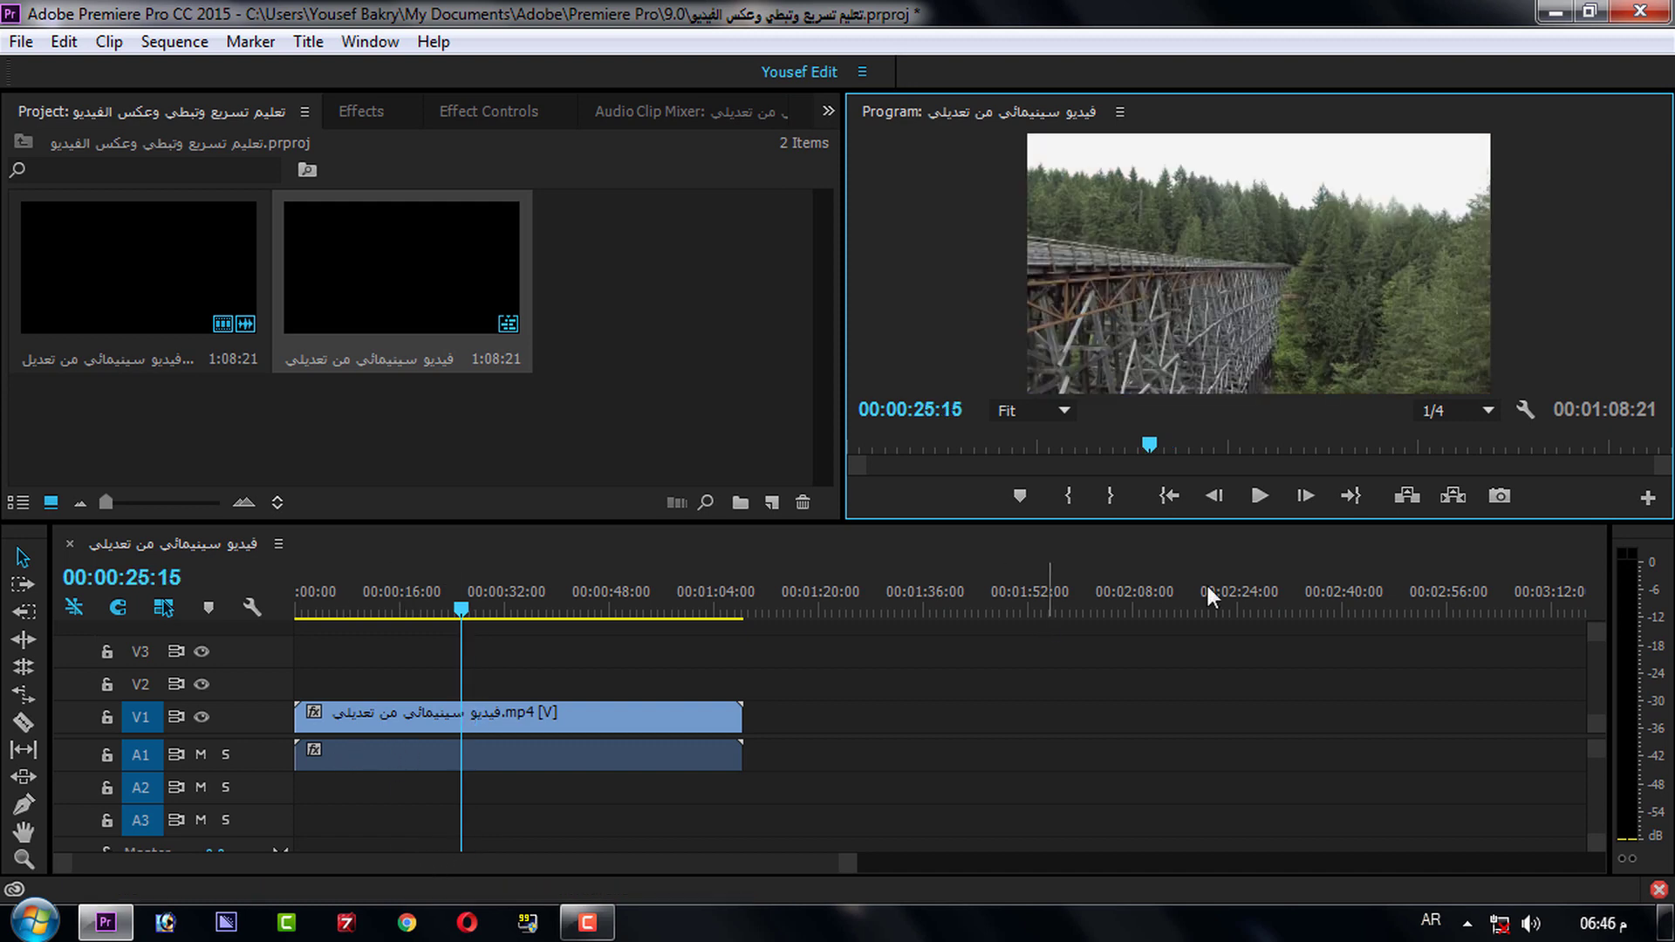
left_click(1265, 496)
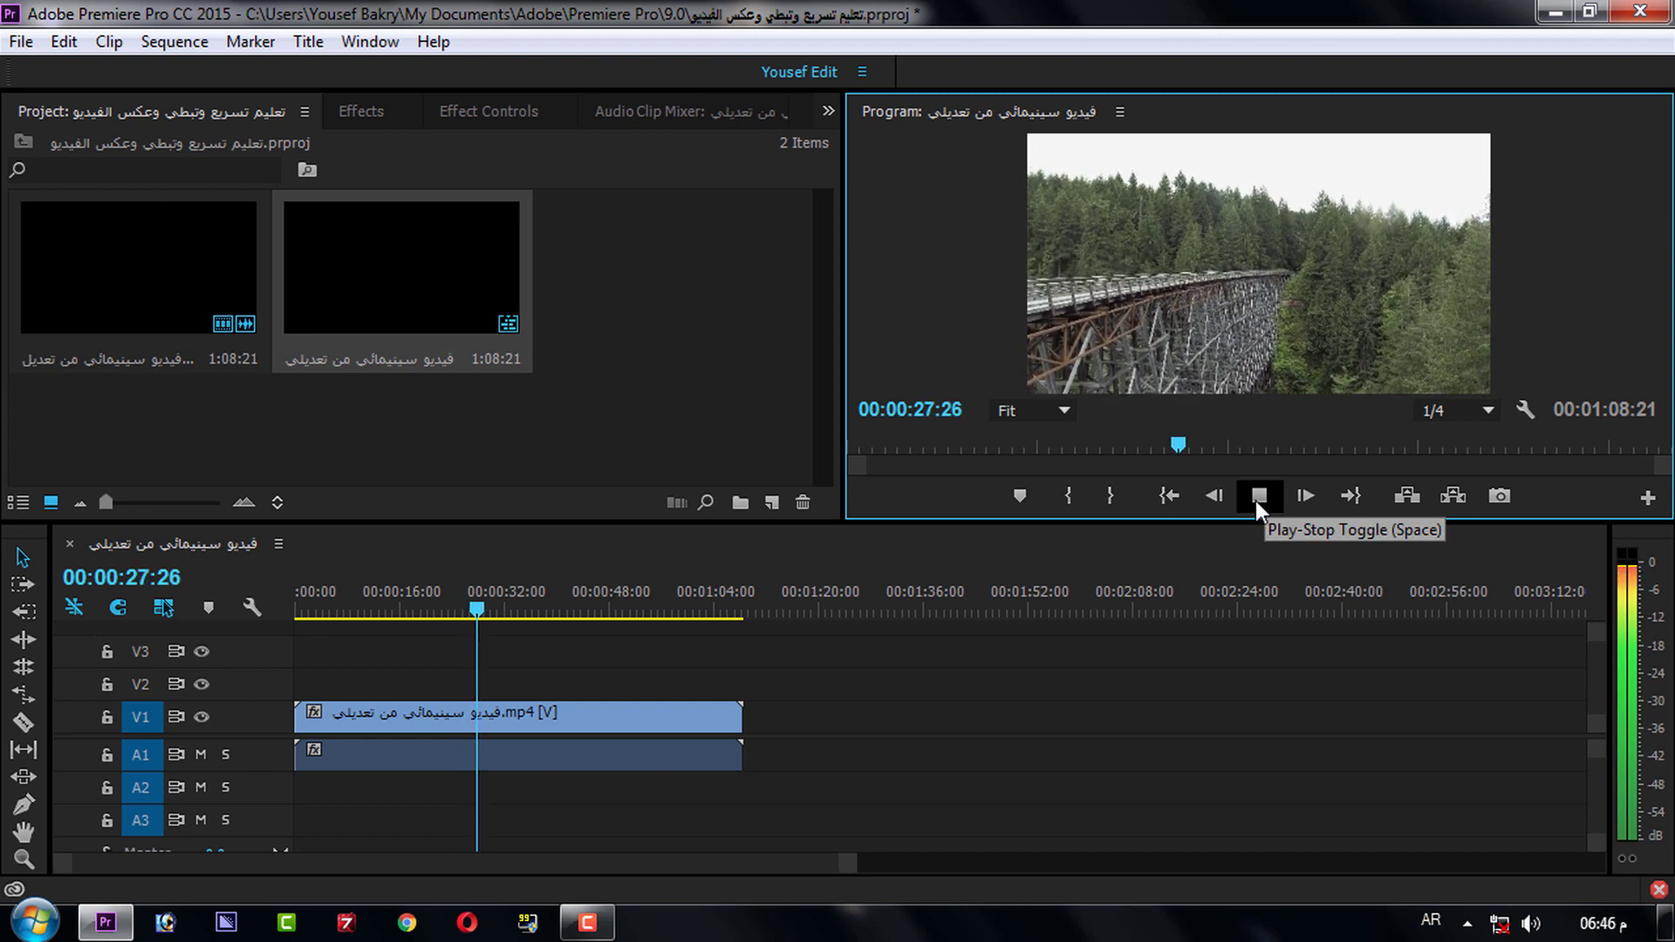
left_click(1258, 501)
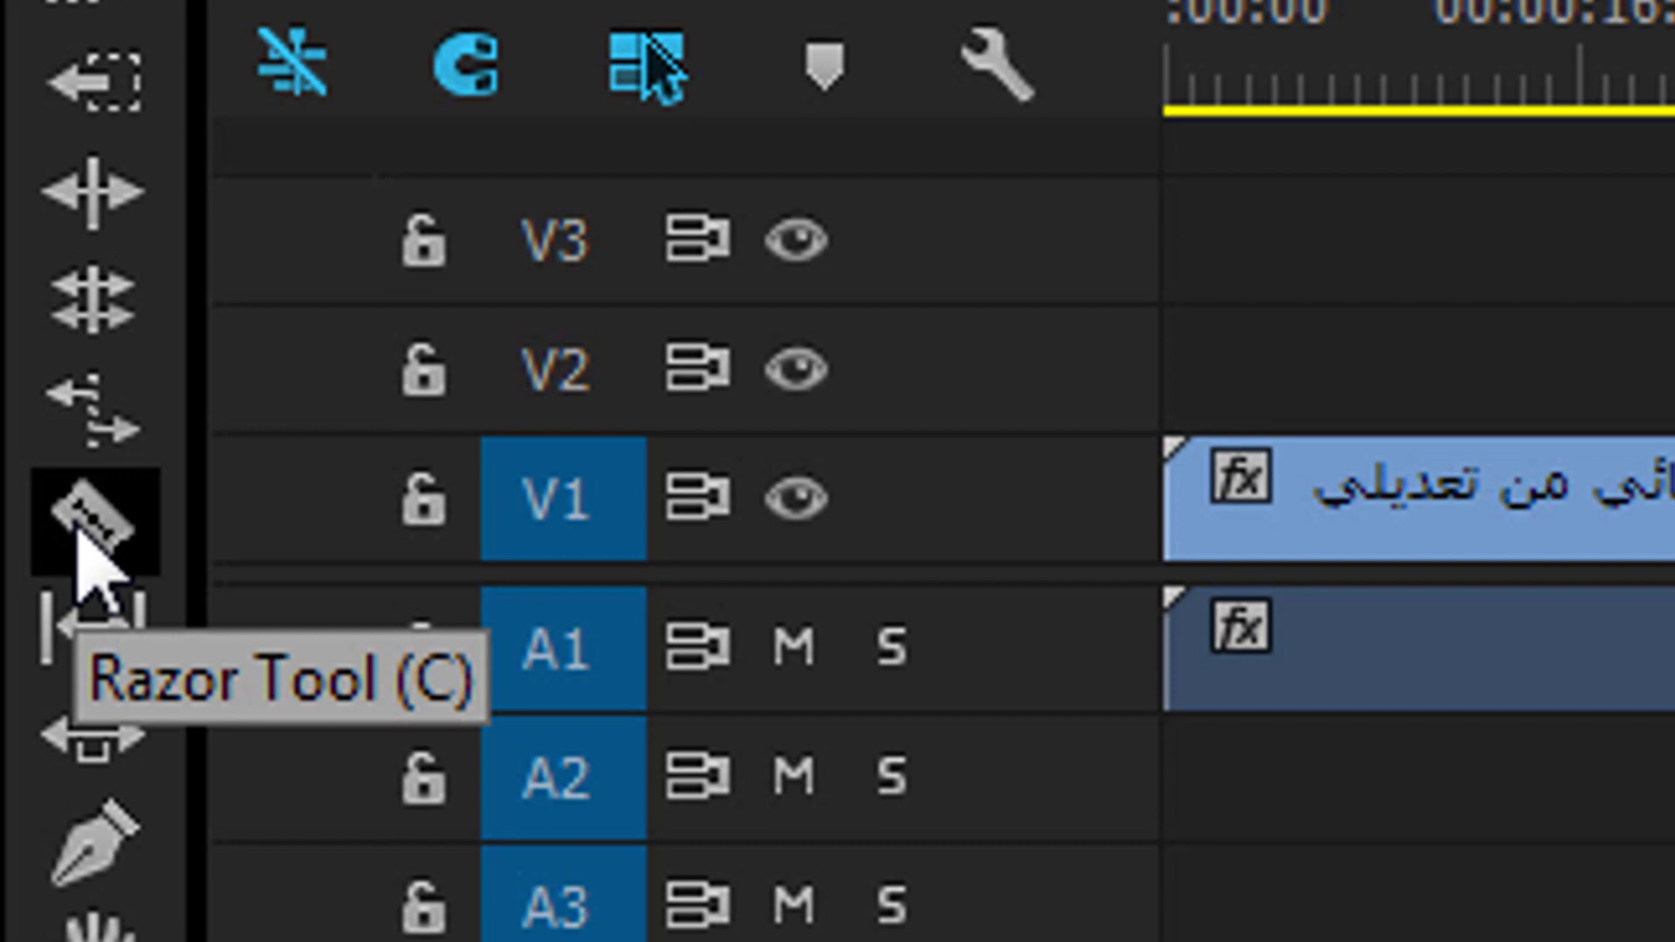
Step: Razor the forest clip at about 28 and 34 seconds, then select the middle piece
left_click(83, 533)
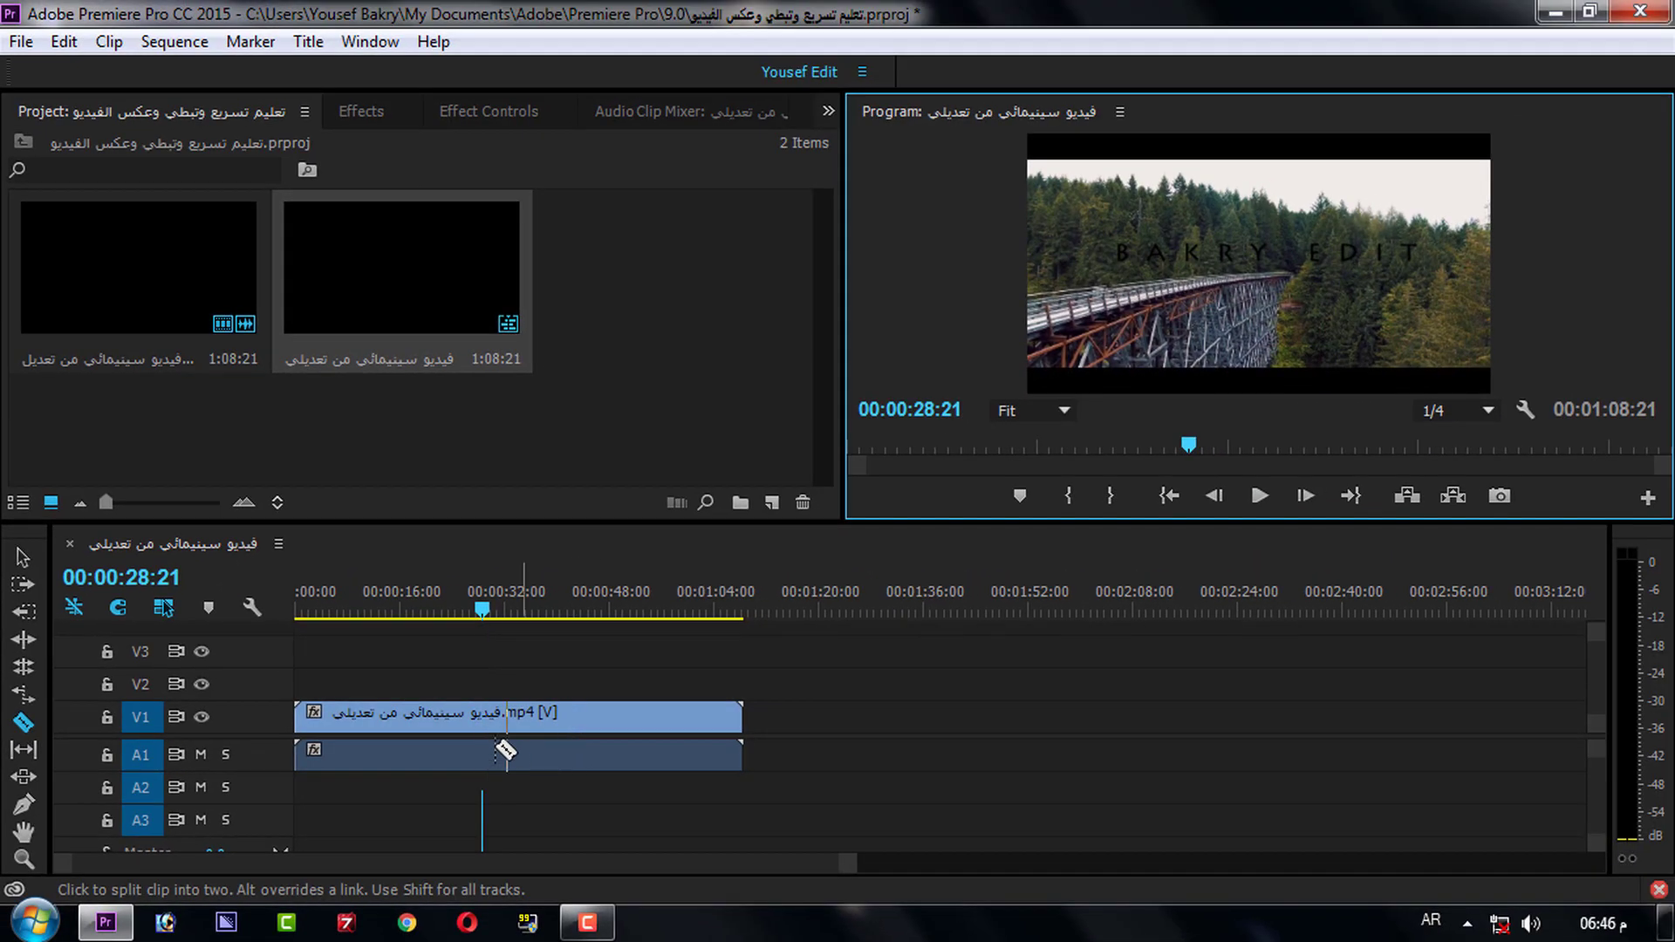
left_click(495, 732)
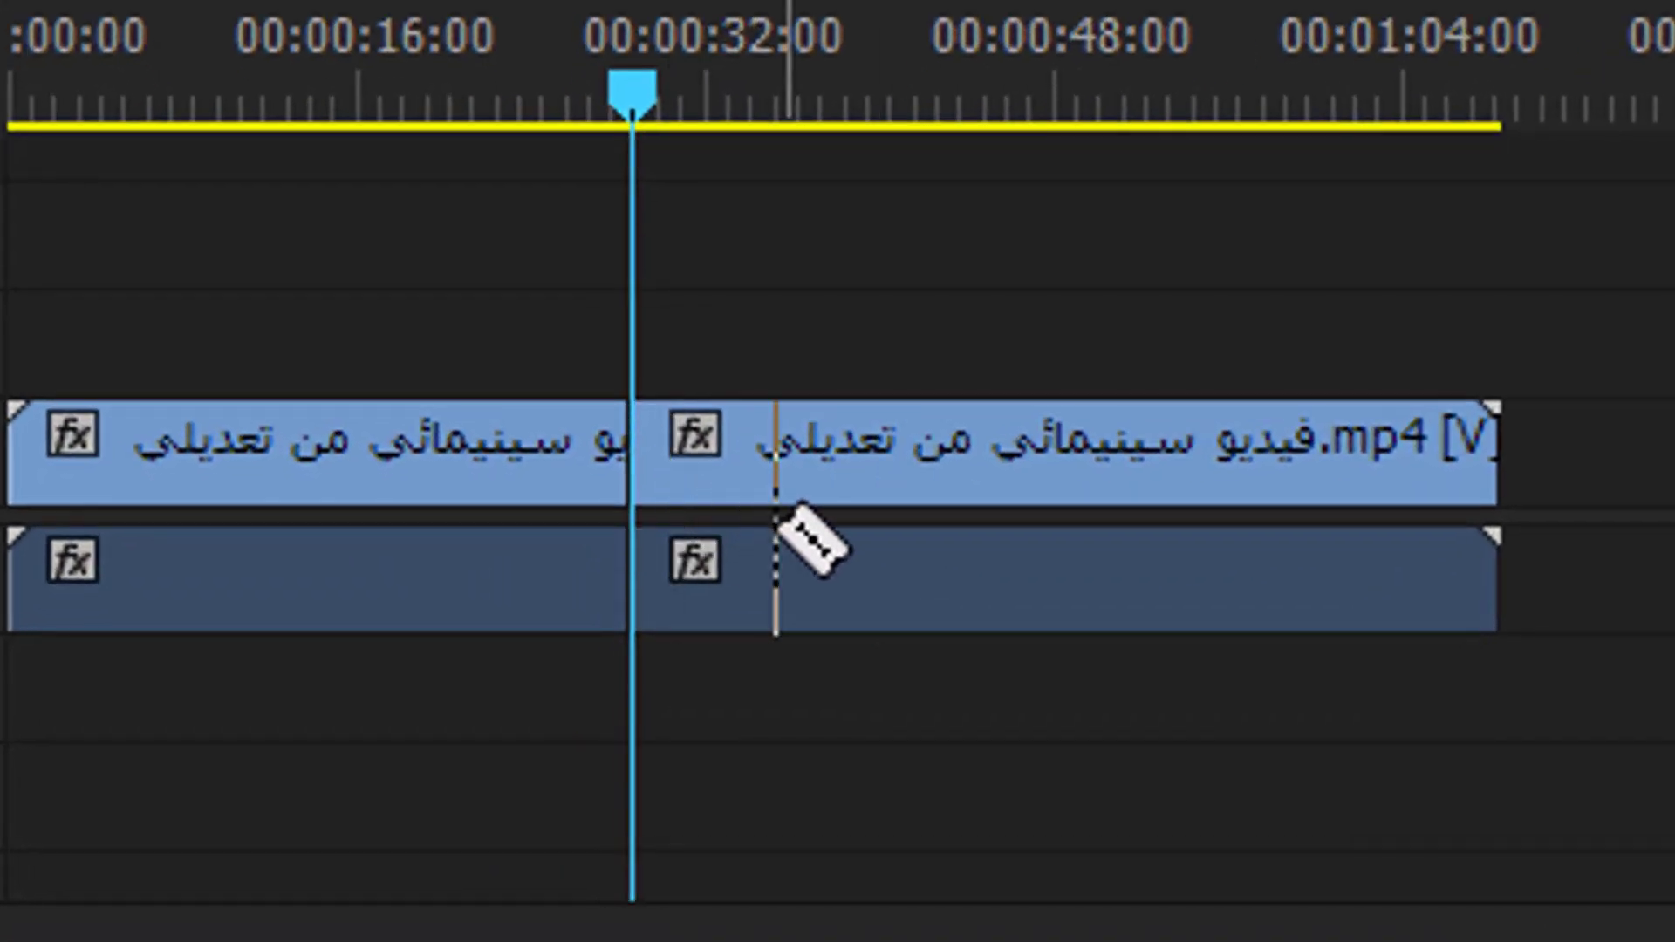
left_click(693, 602)
key("v")
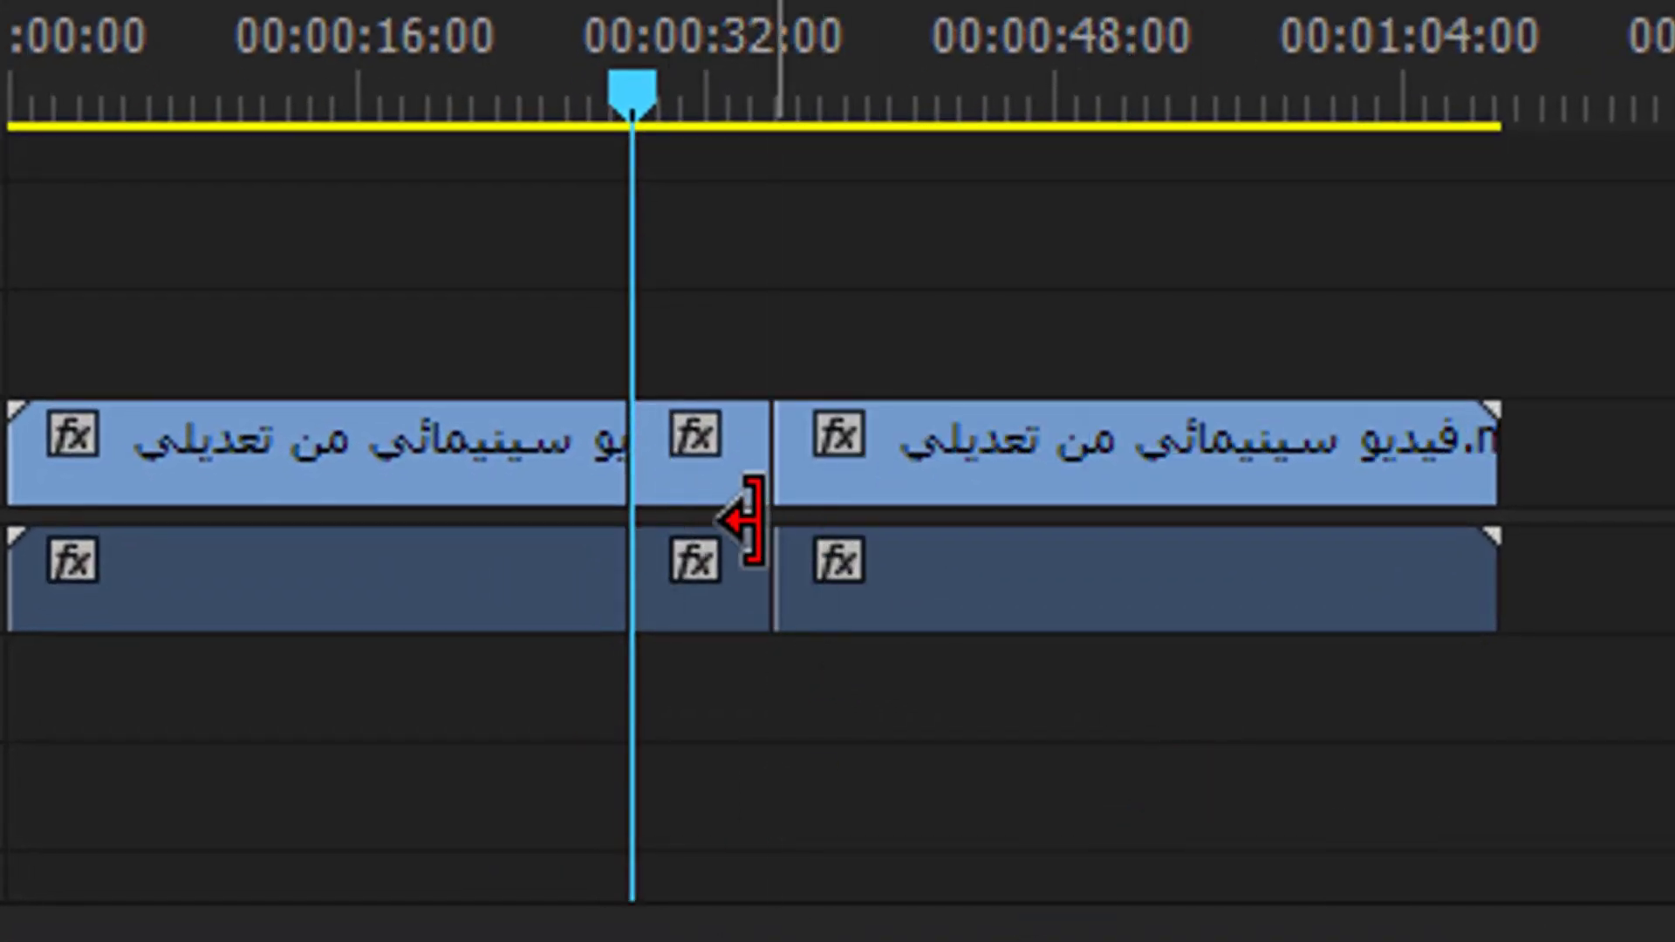
left_click(731, 485)
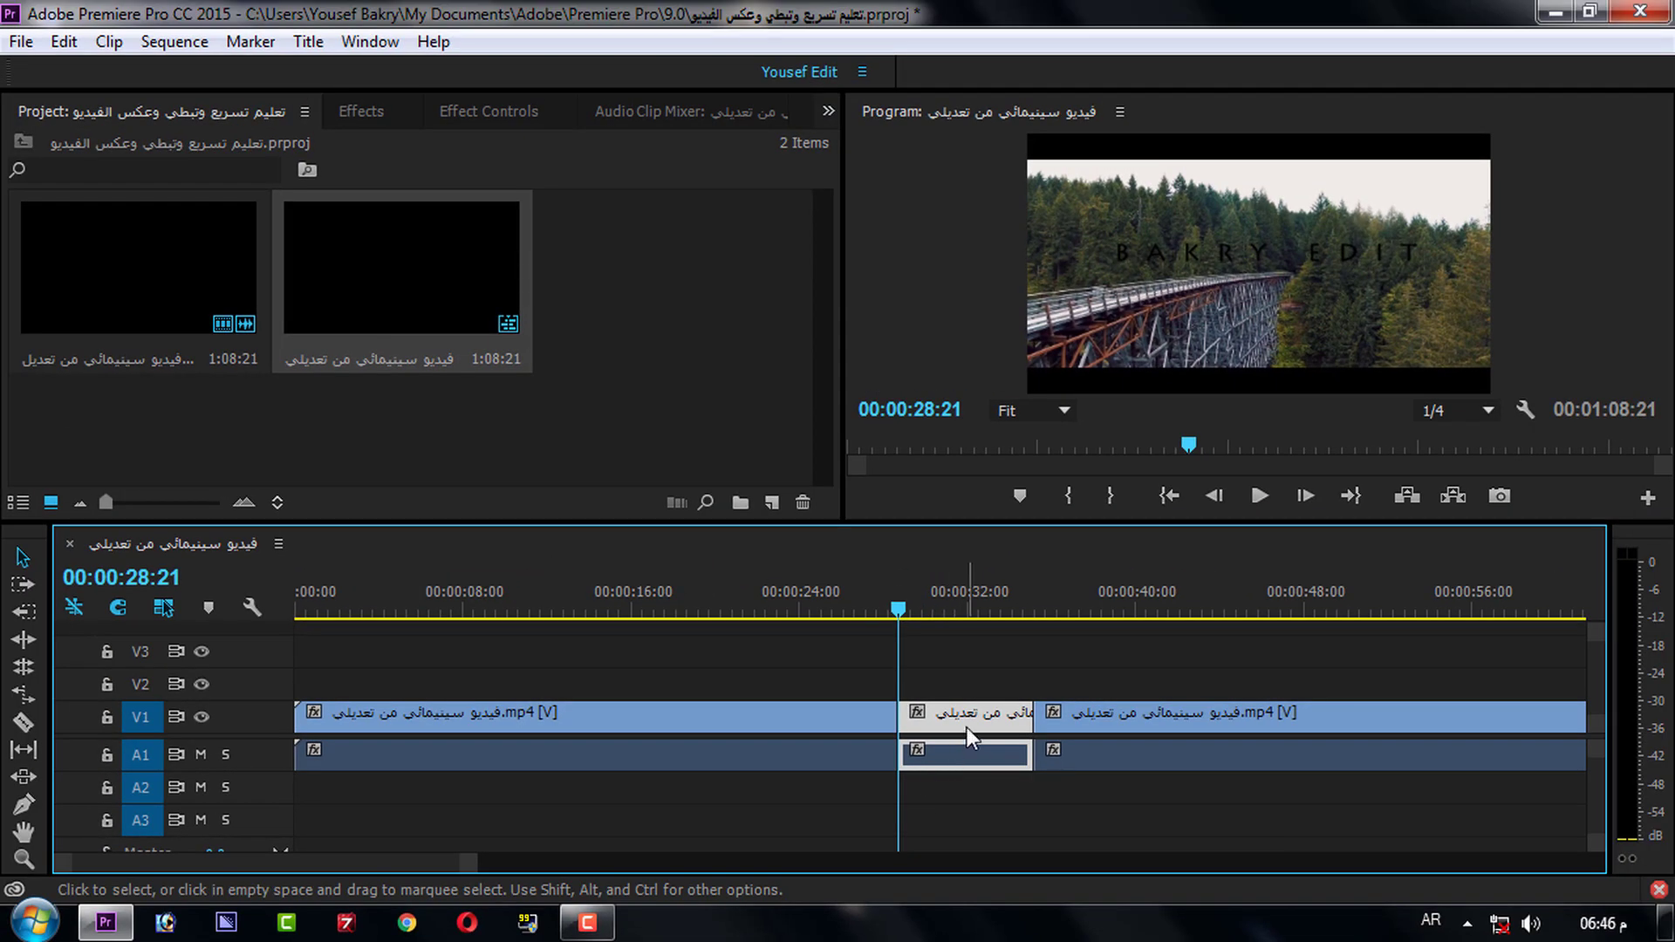
Step: Set the middle section's speed to 50% in Speed/Duration and play it back
right_click(965, 733)
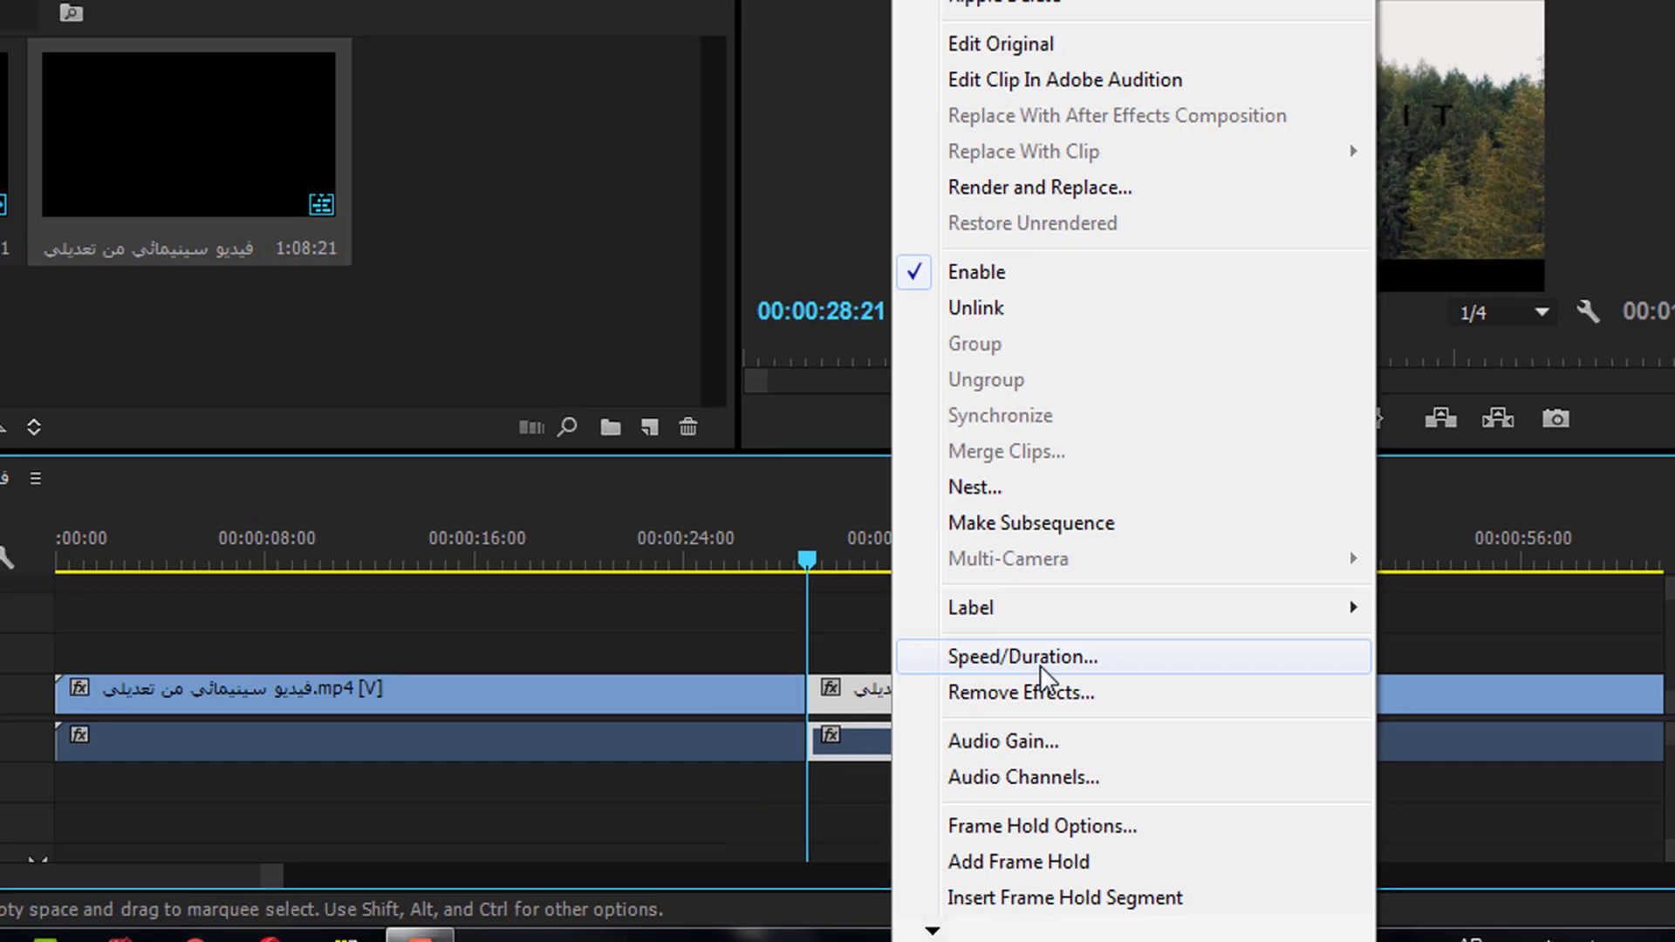
left_click(1086, 694)
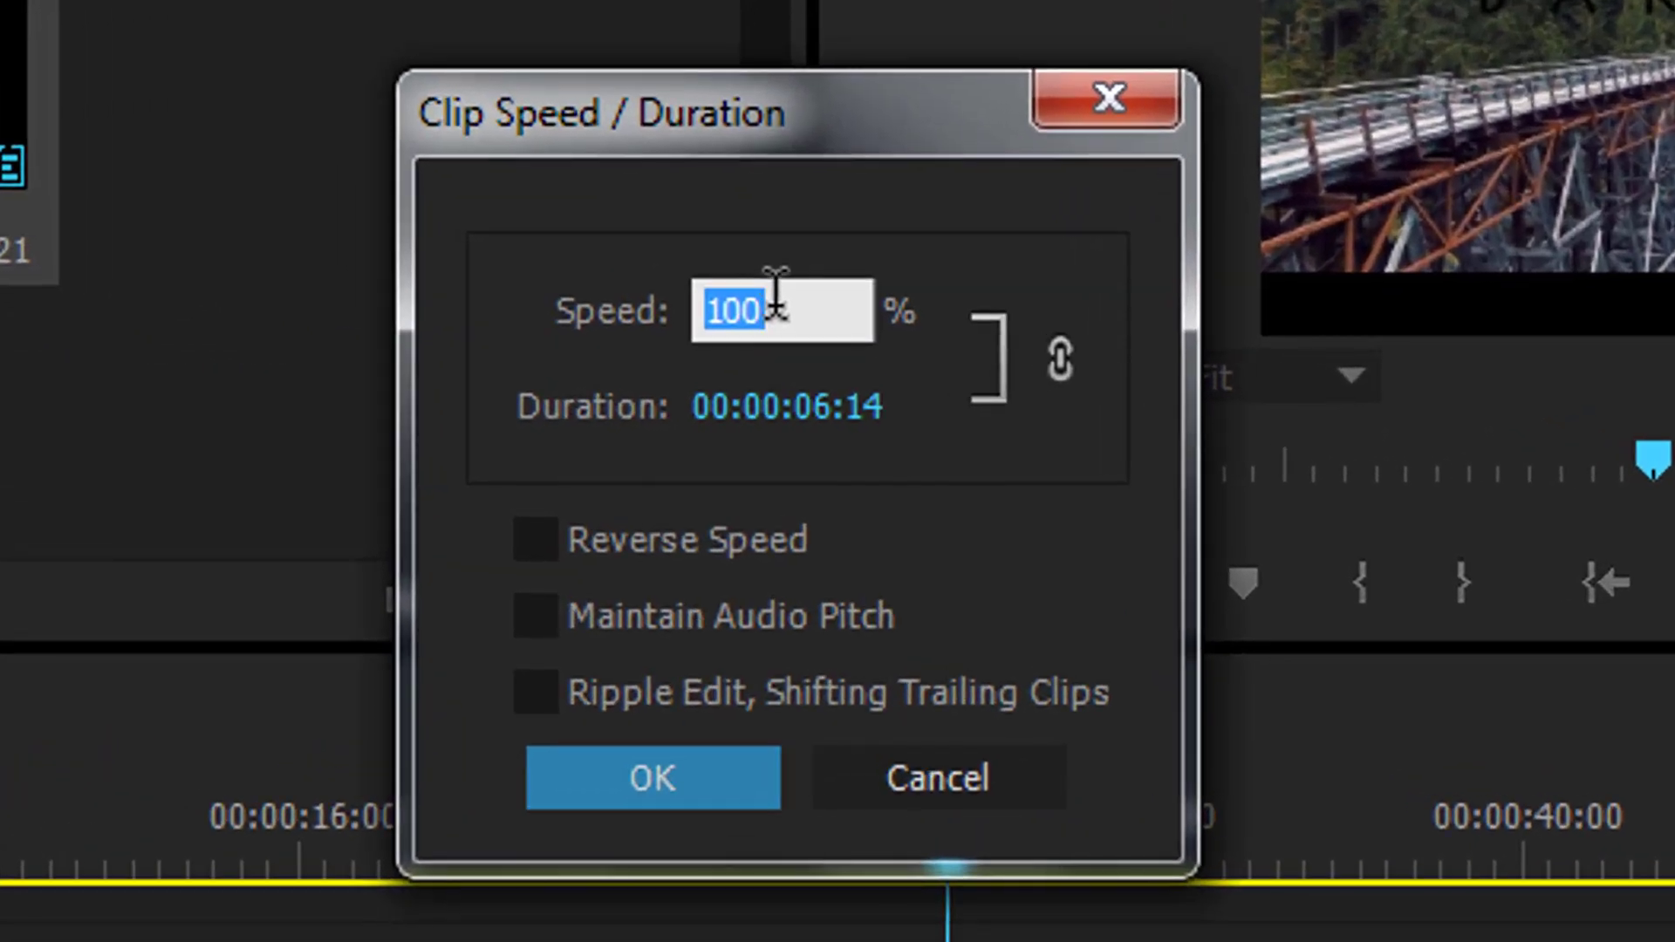
left_click(825, 378)
left_click_drag(775, 297, 673, 313)
type("5")
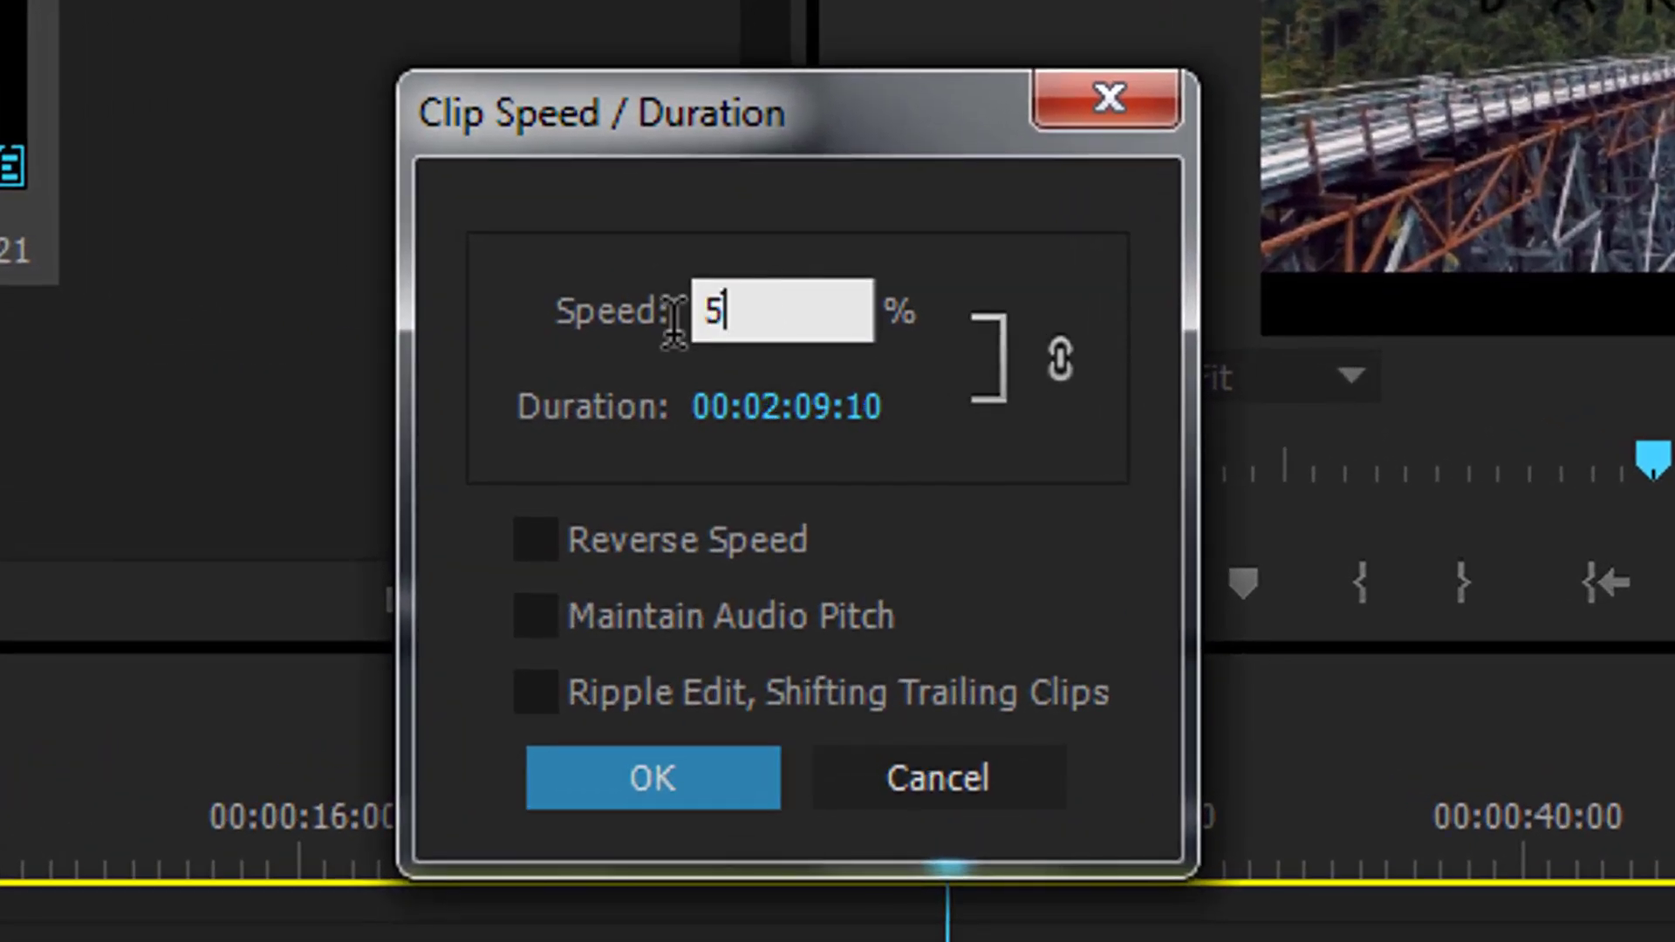
type("0")
key("Return")
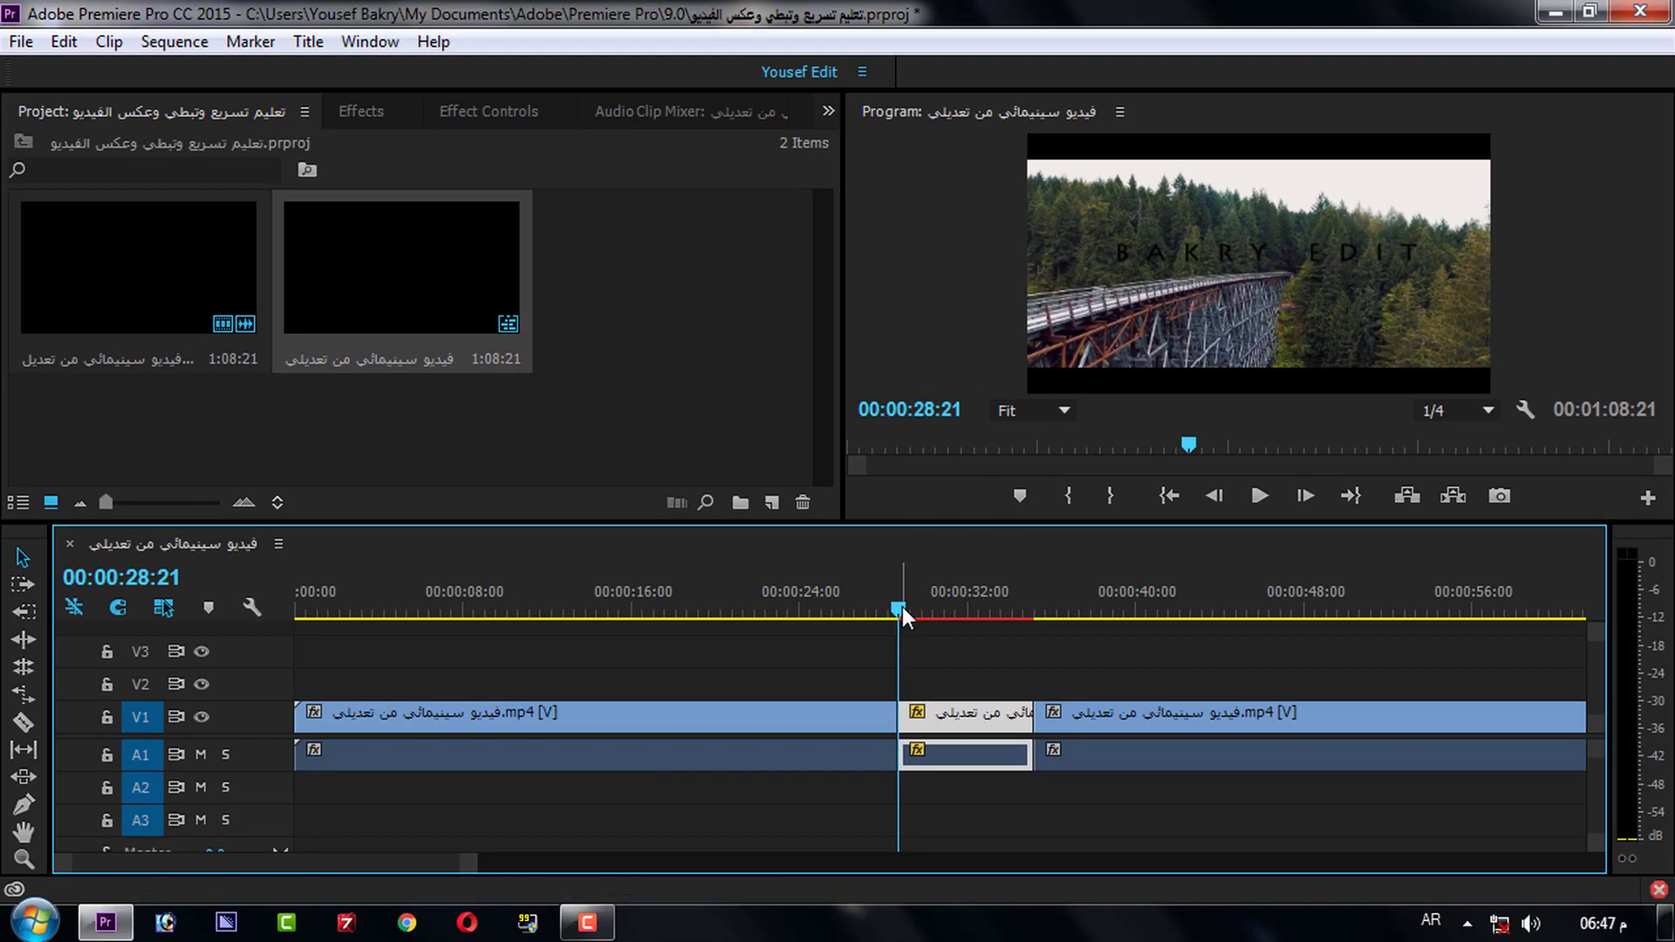
left_click(1260, 496)
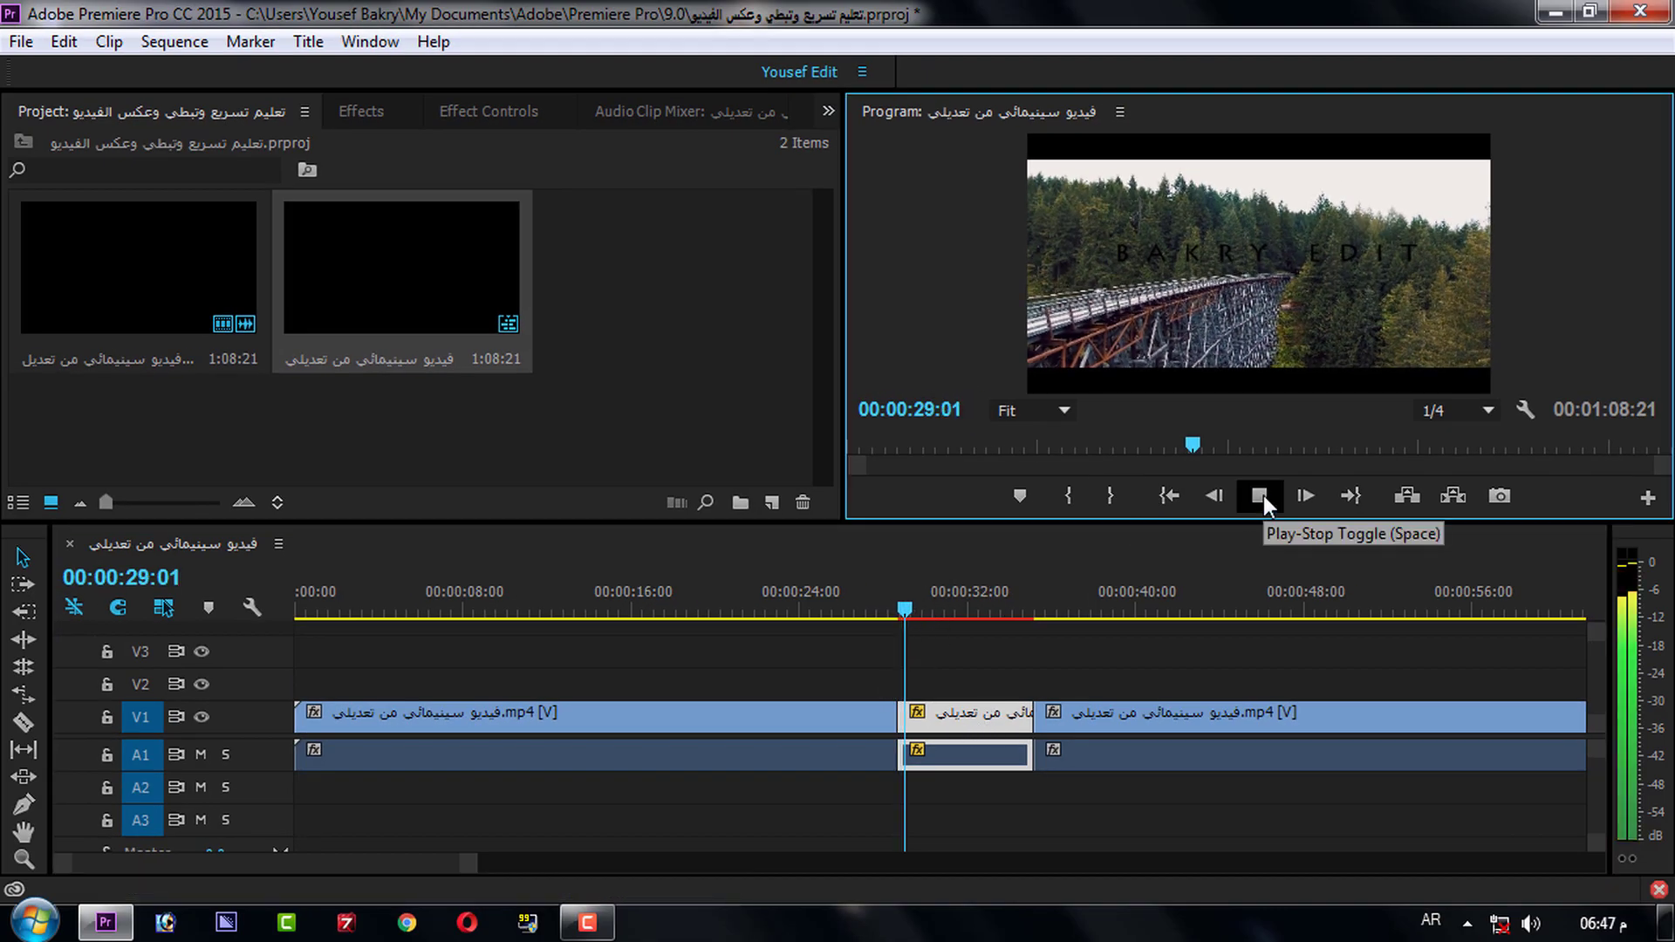
left_click(1262, 495)
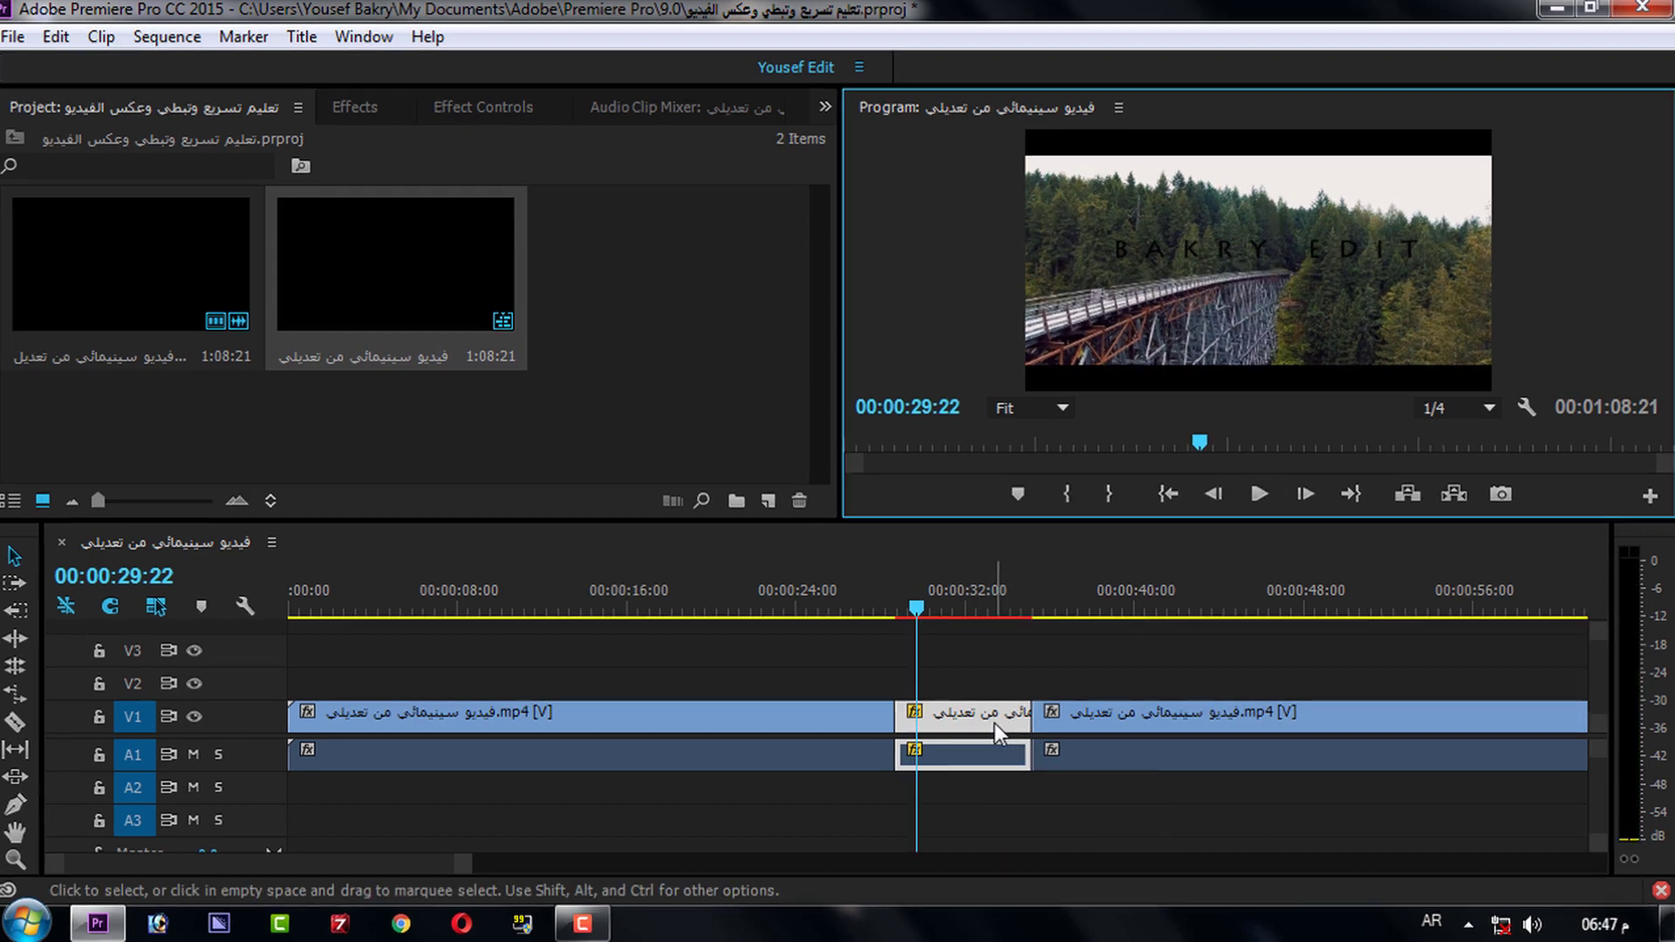
Step: Change the middle section's speed to 15% in the Speed/Duration dialog
right_click(995, 724)
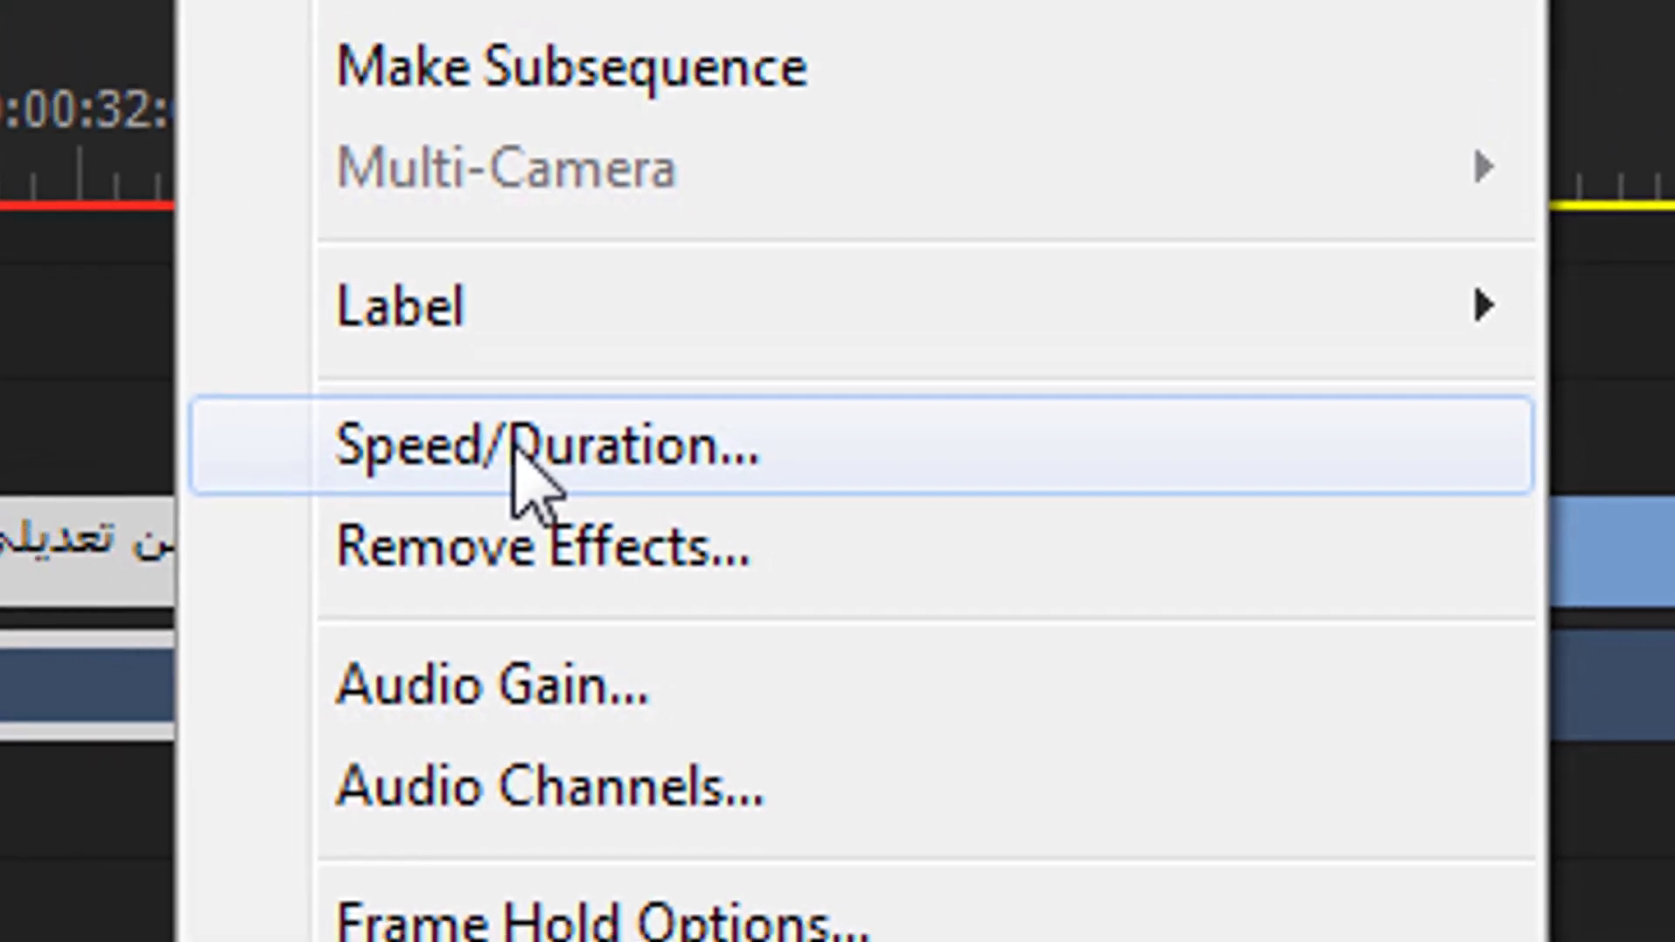
left_click(514, 452)
type("15")
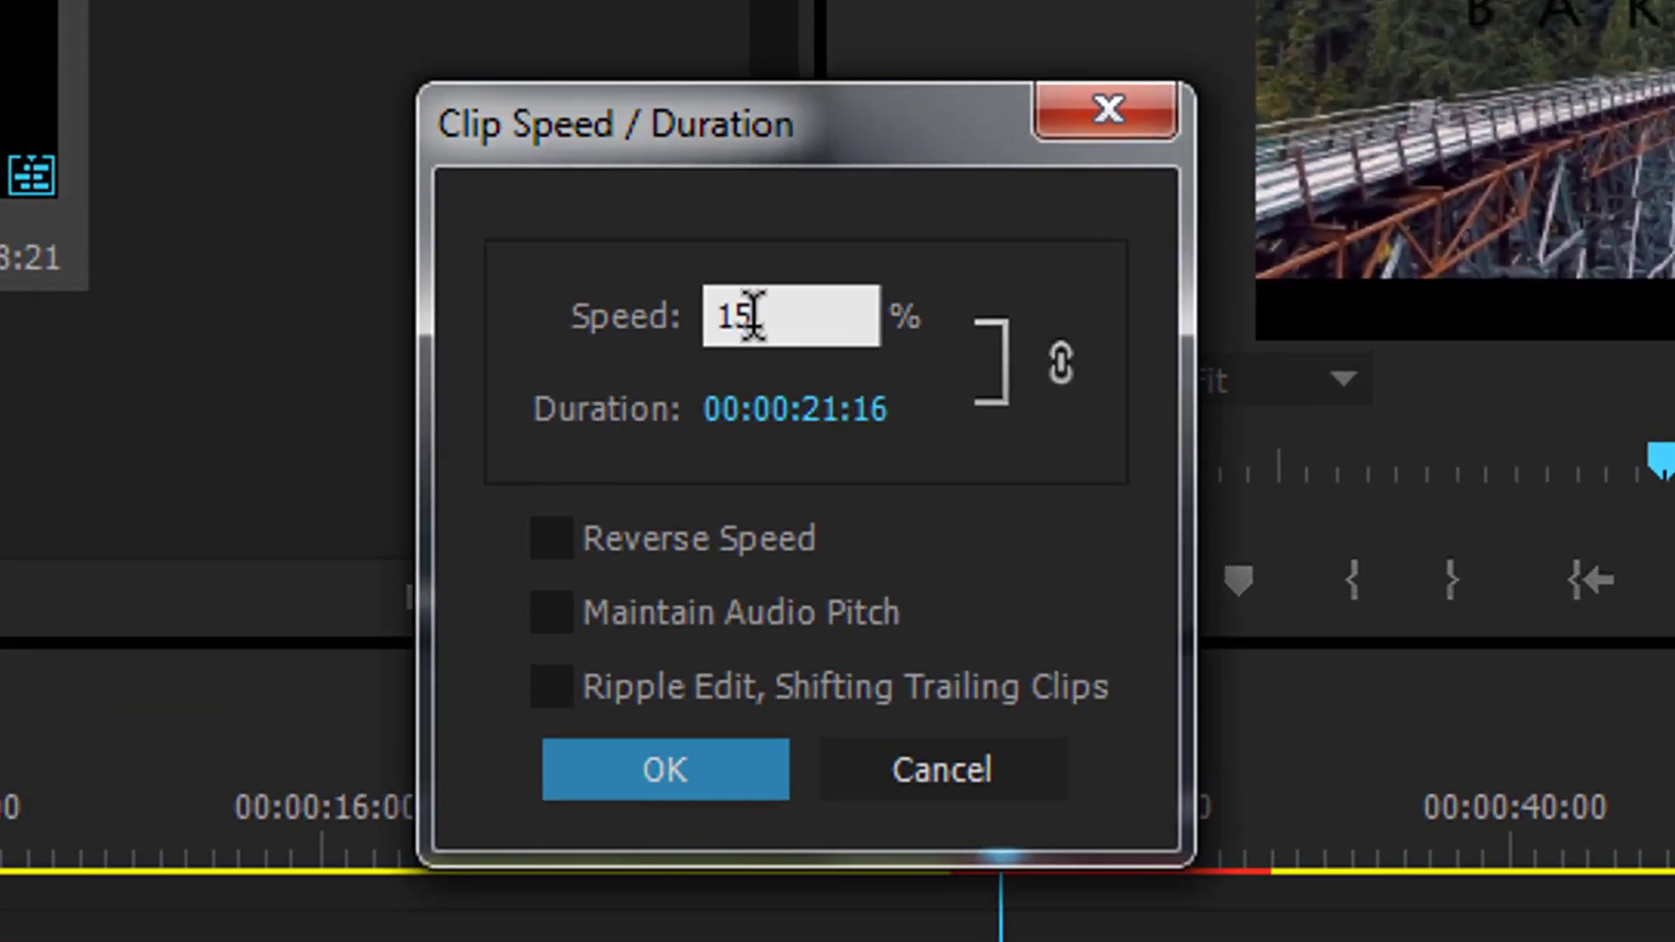
key("Return")
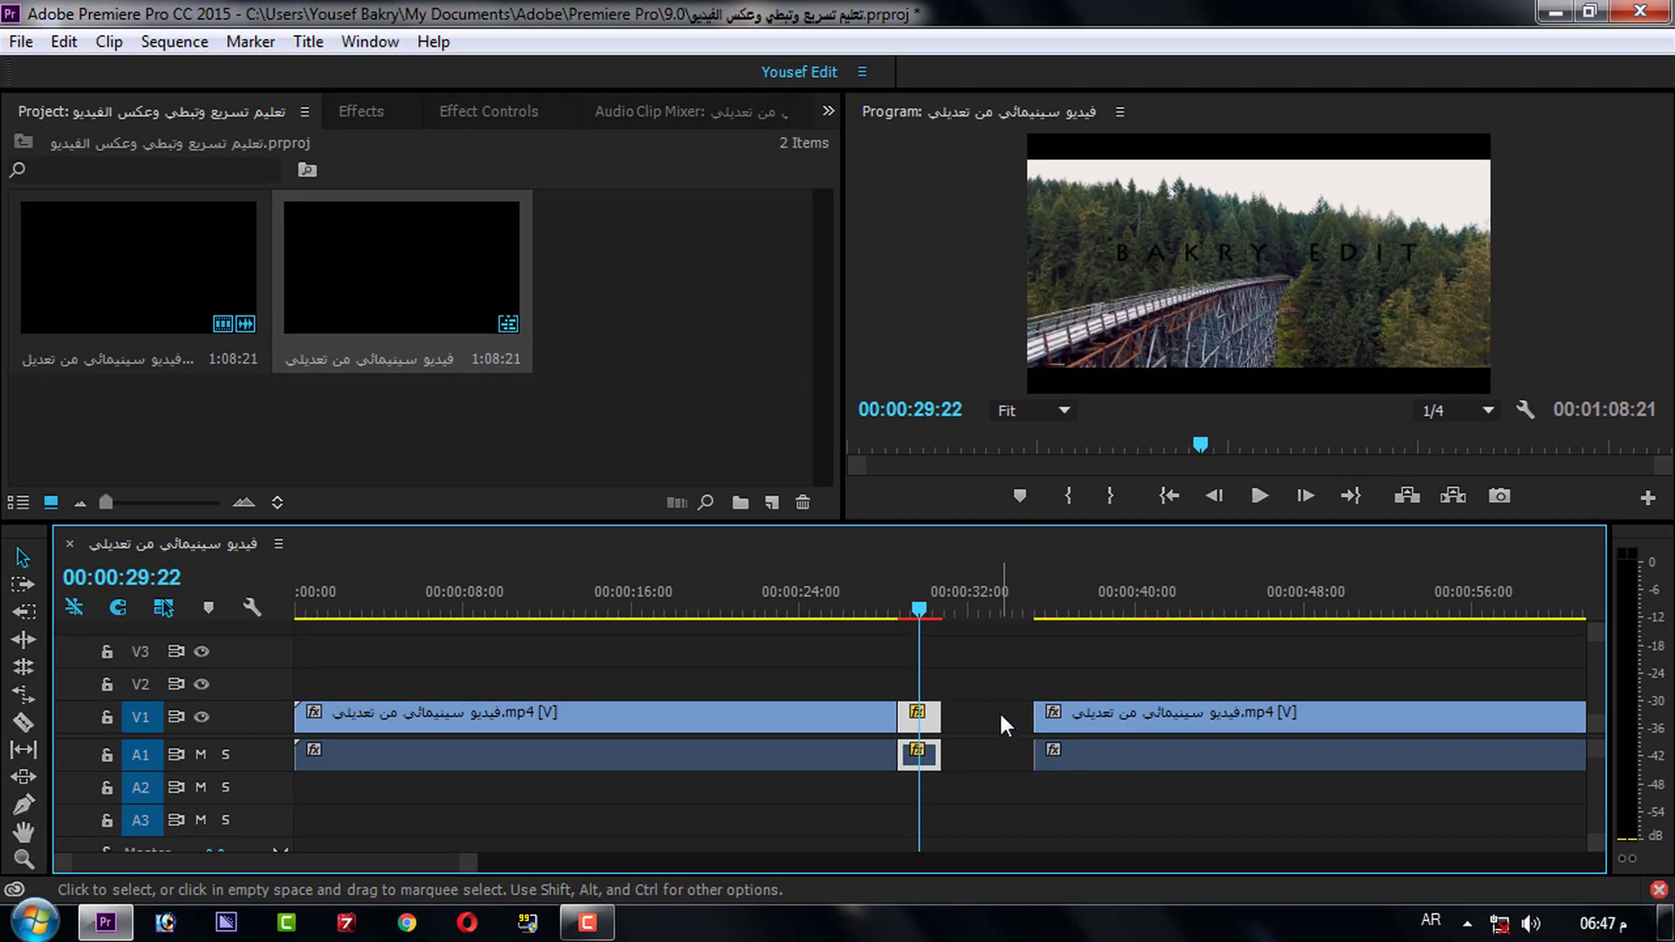
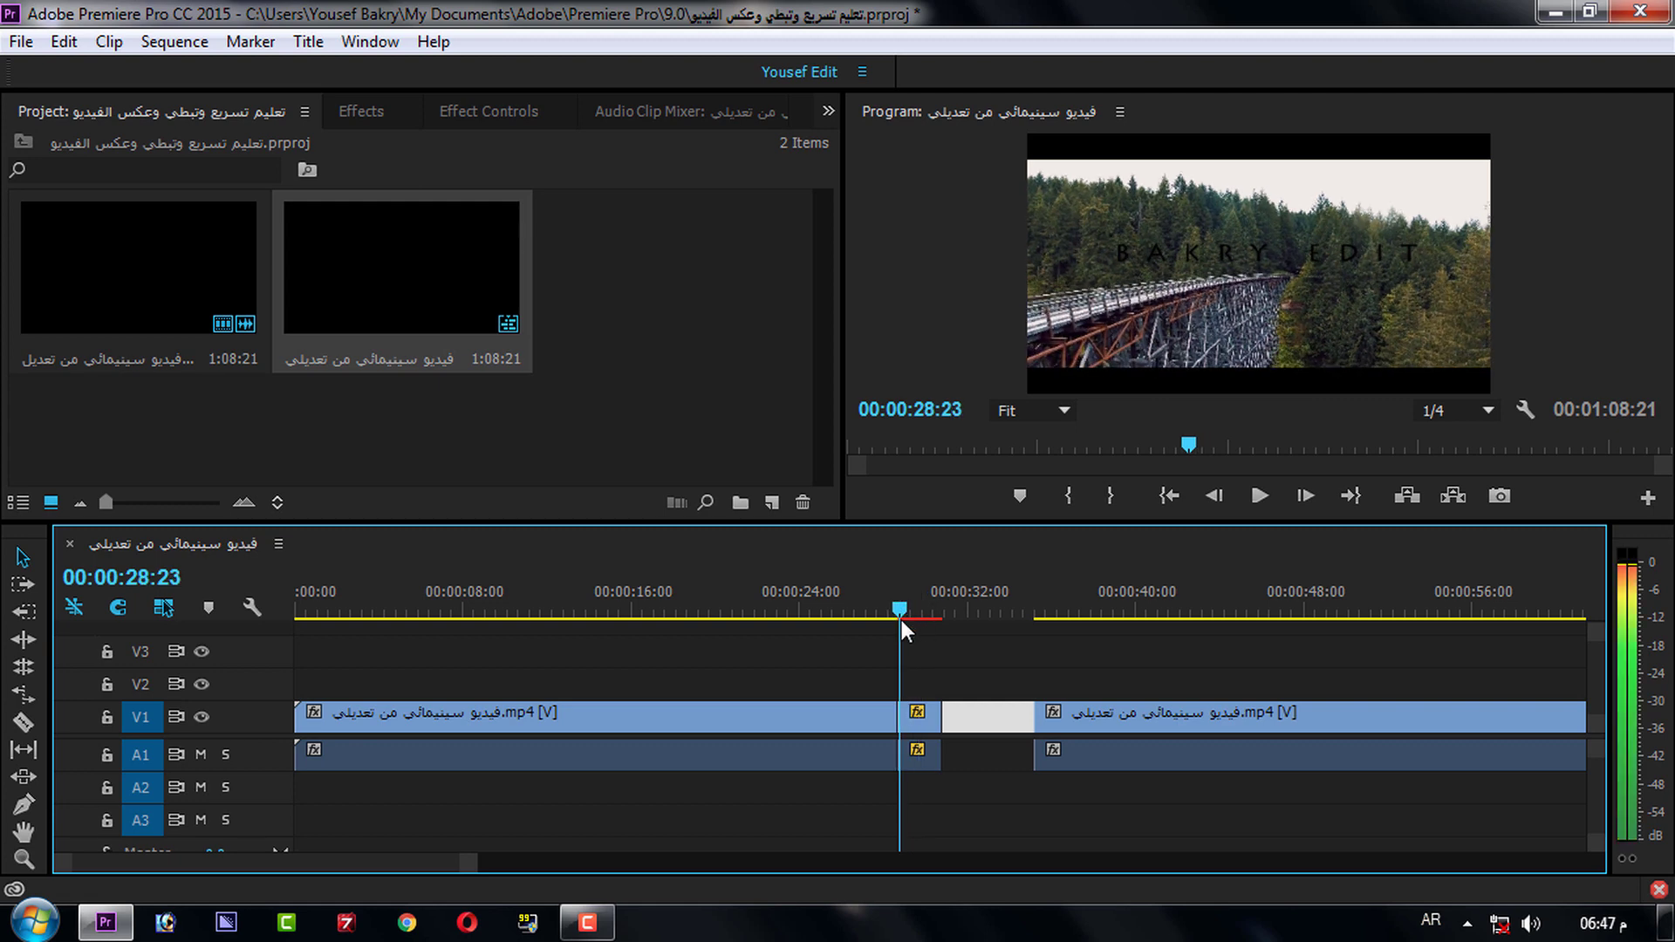
Step: Preview the sequence, stop in the gap, and select the short clip beside it
left_click(1255, 499)
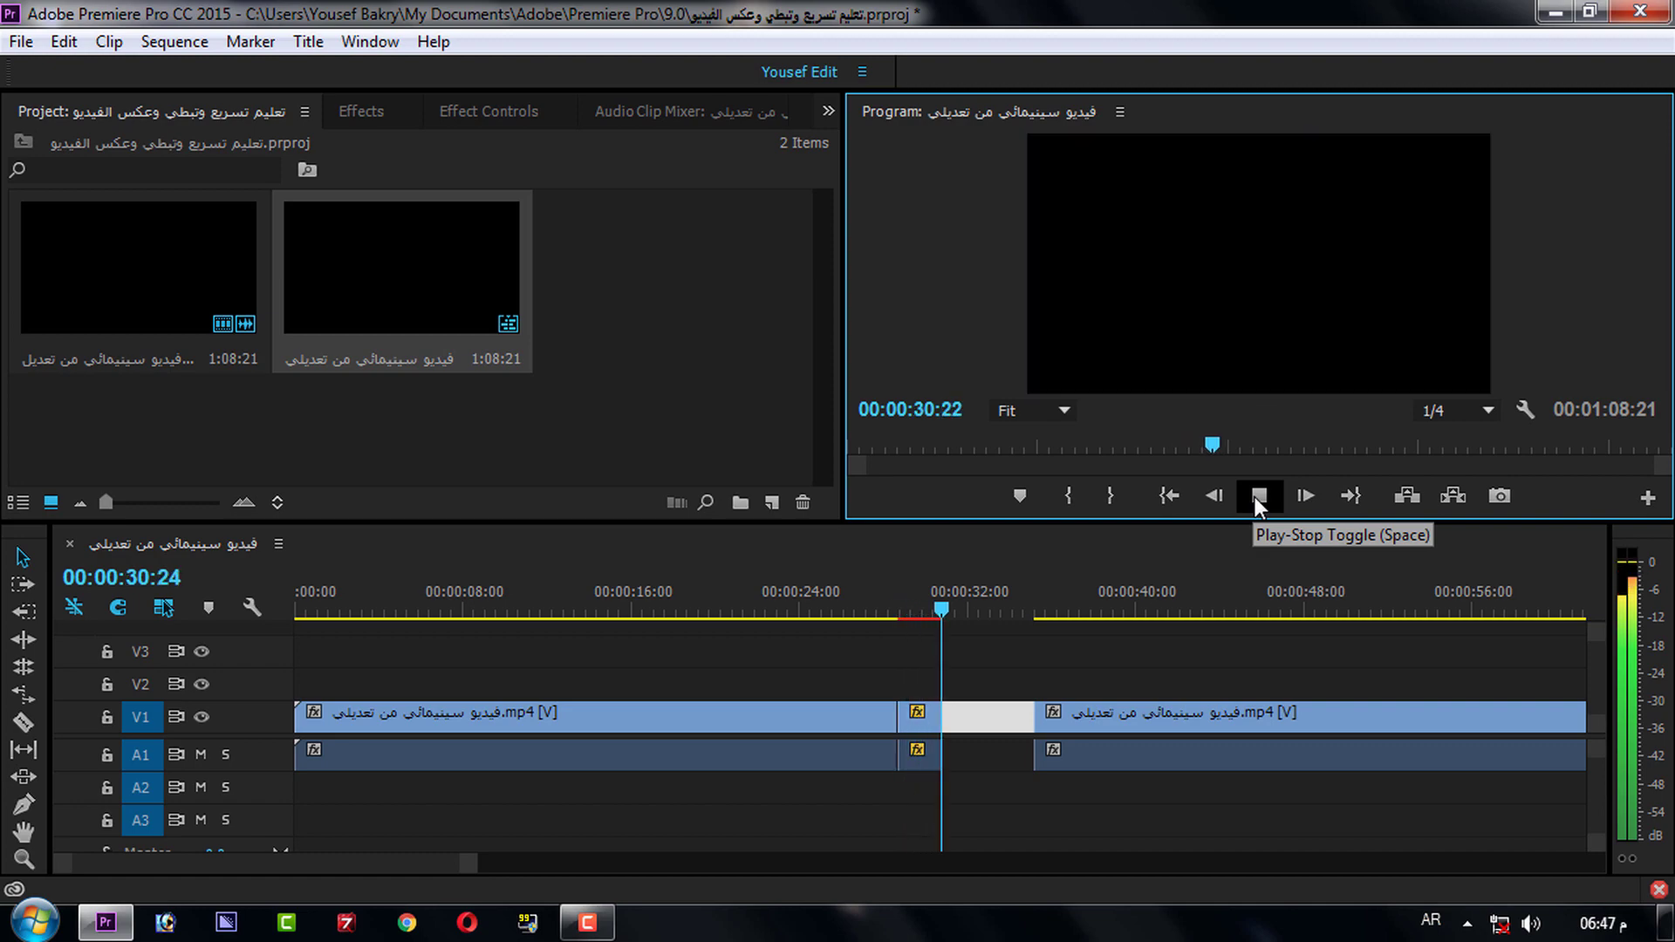
left_click(1255, 498)
left_click(931, 729)
Step: Set the short clip's speed back to 100% and drag the following V1 clip left against it
right_click(930, 728)
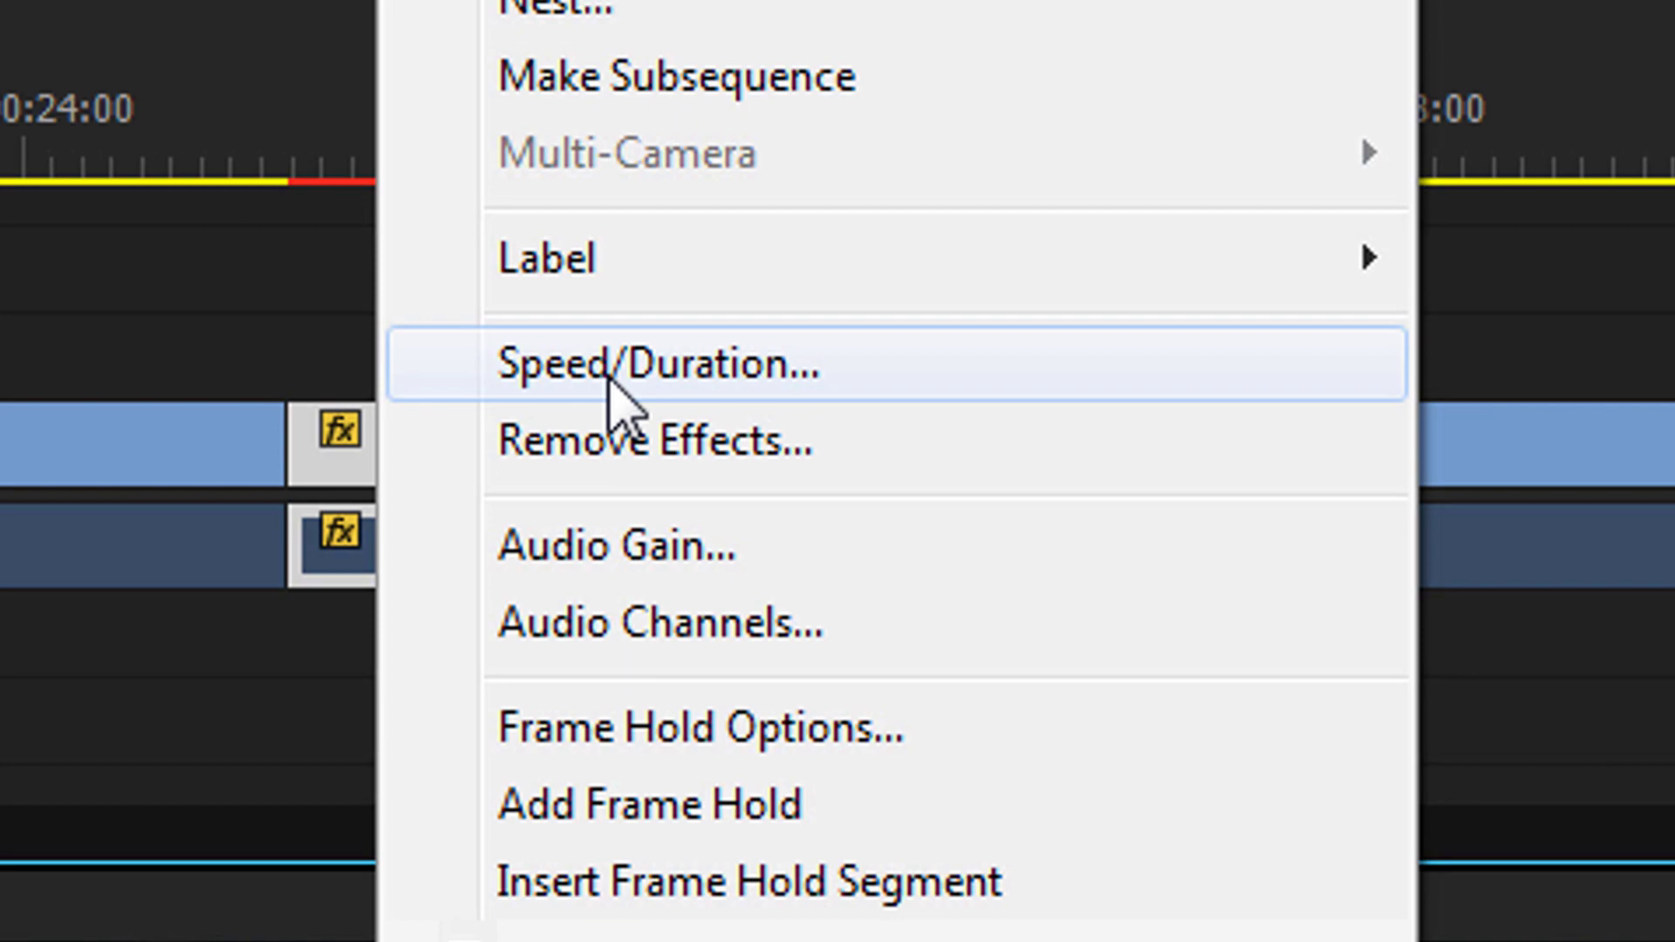
left_click(611, 367)
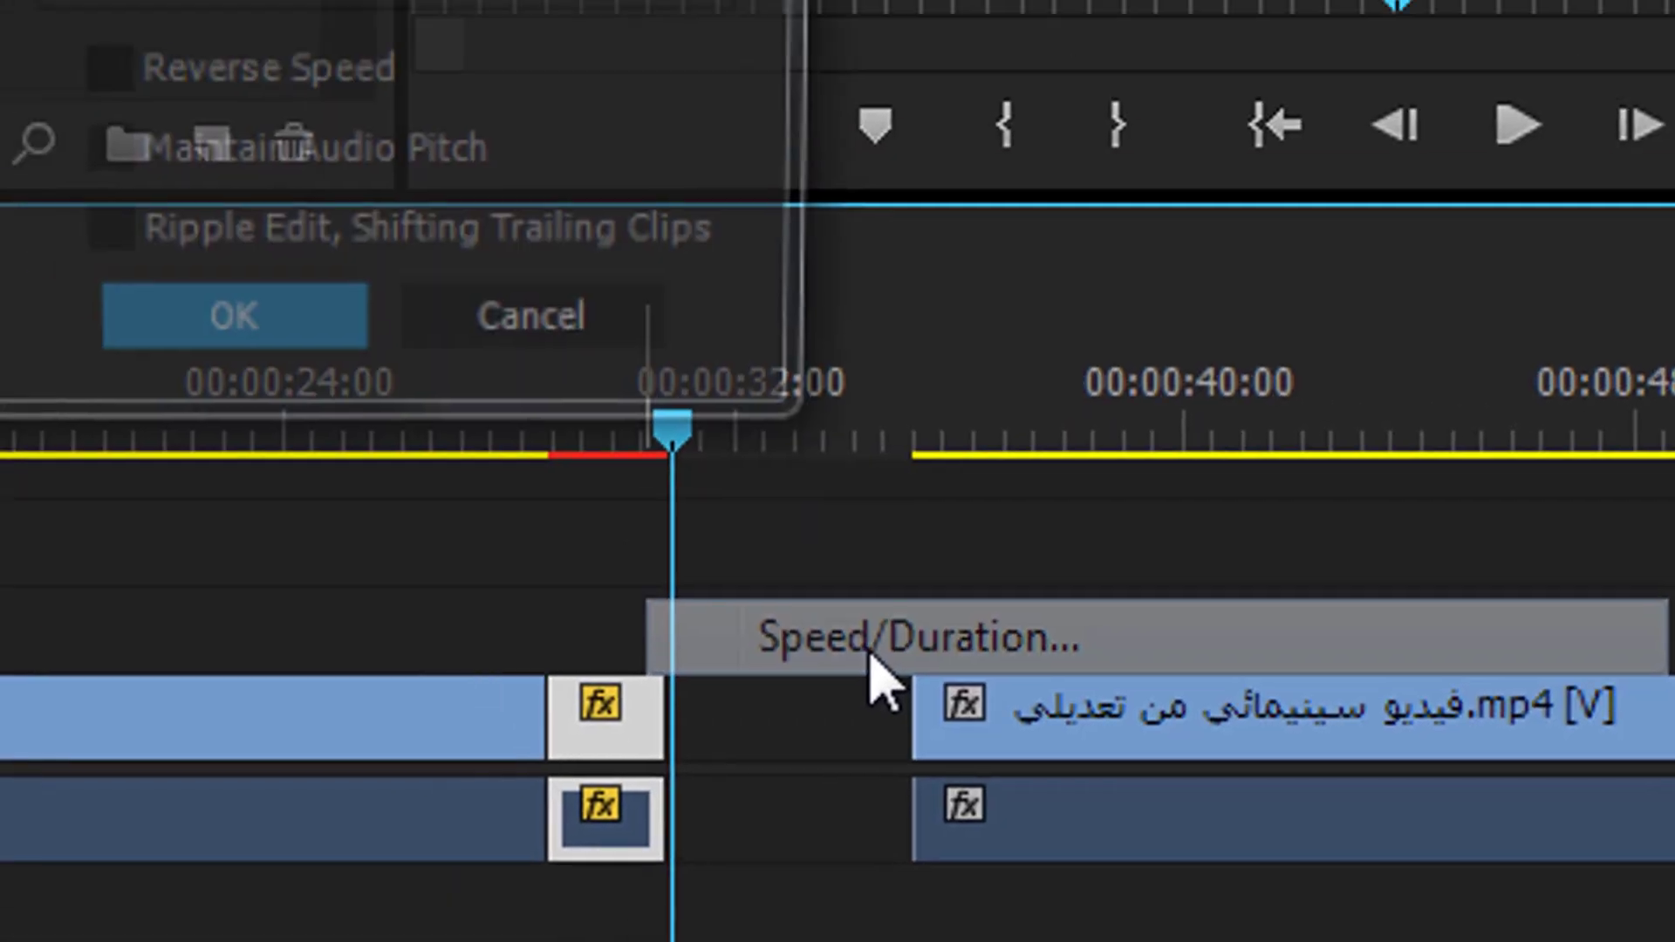
type("100")
key("Return")
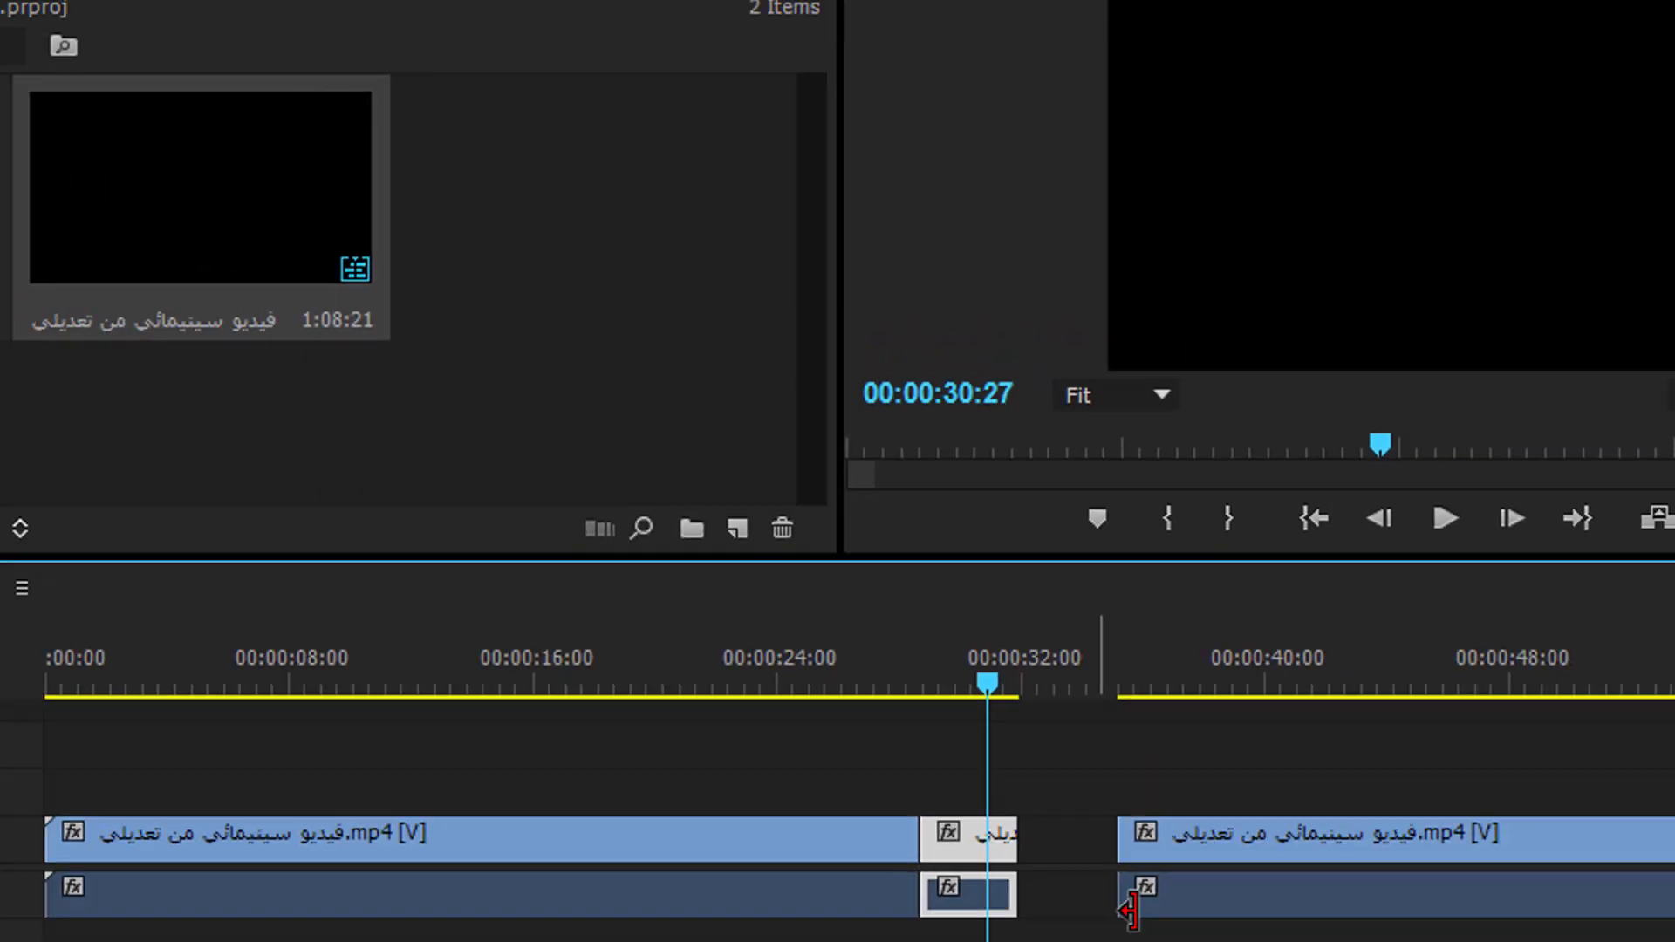
double_click(1125, 721)
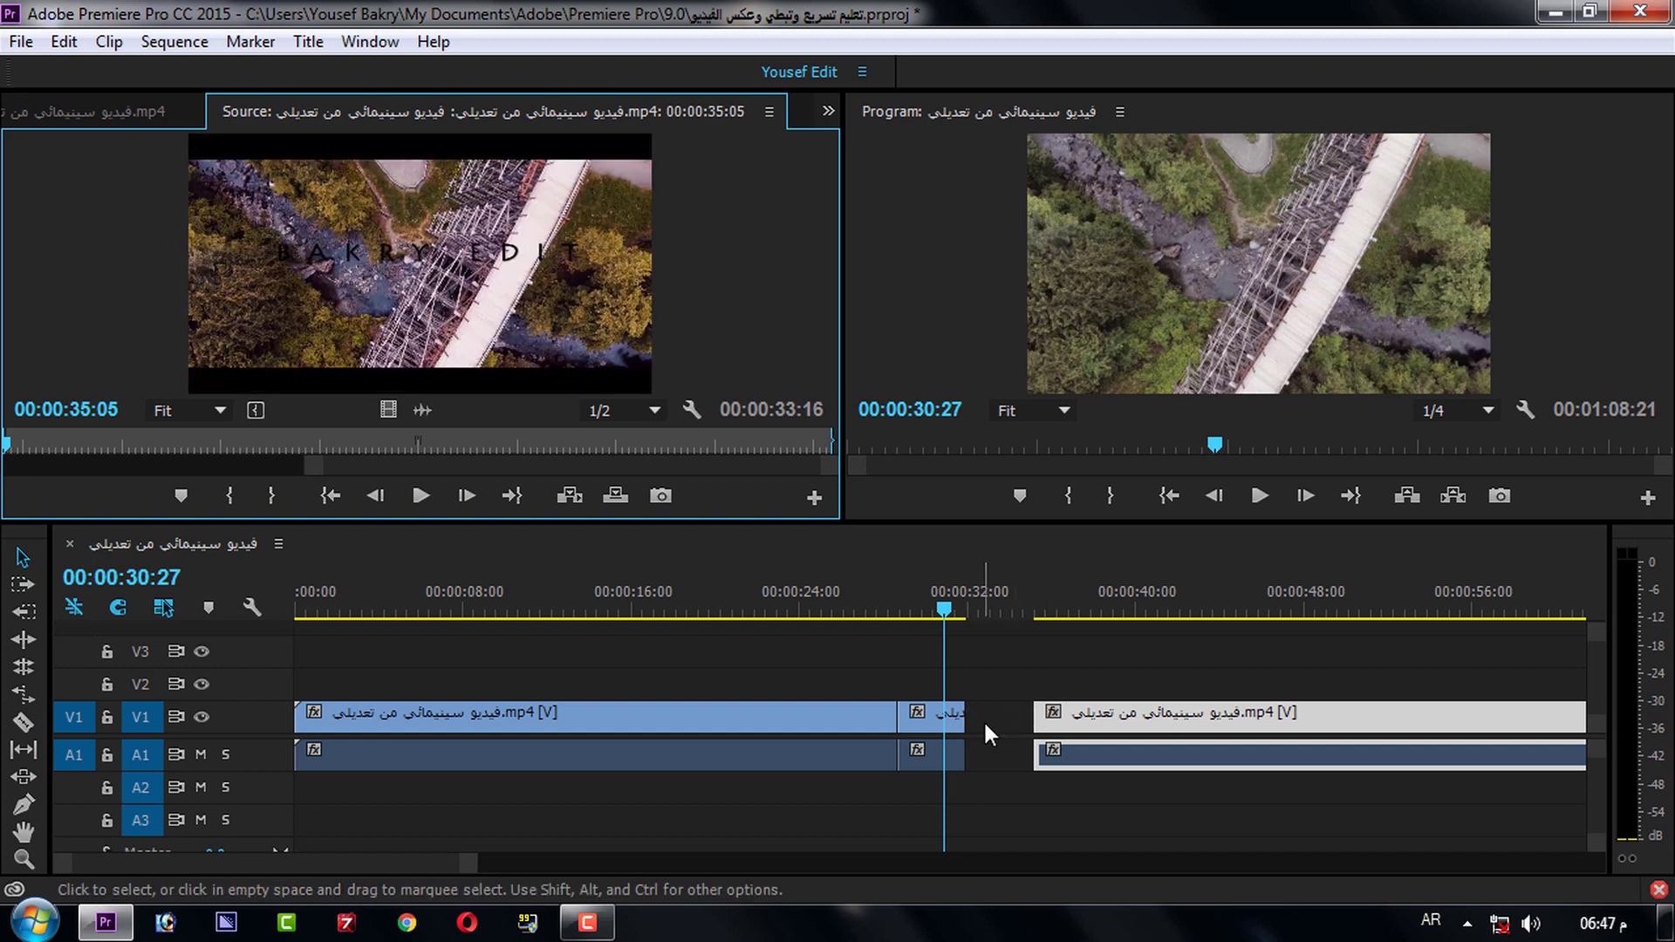
left_click_drag(1182, 718, 1131, 724)
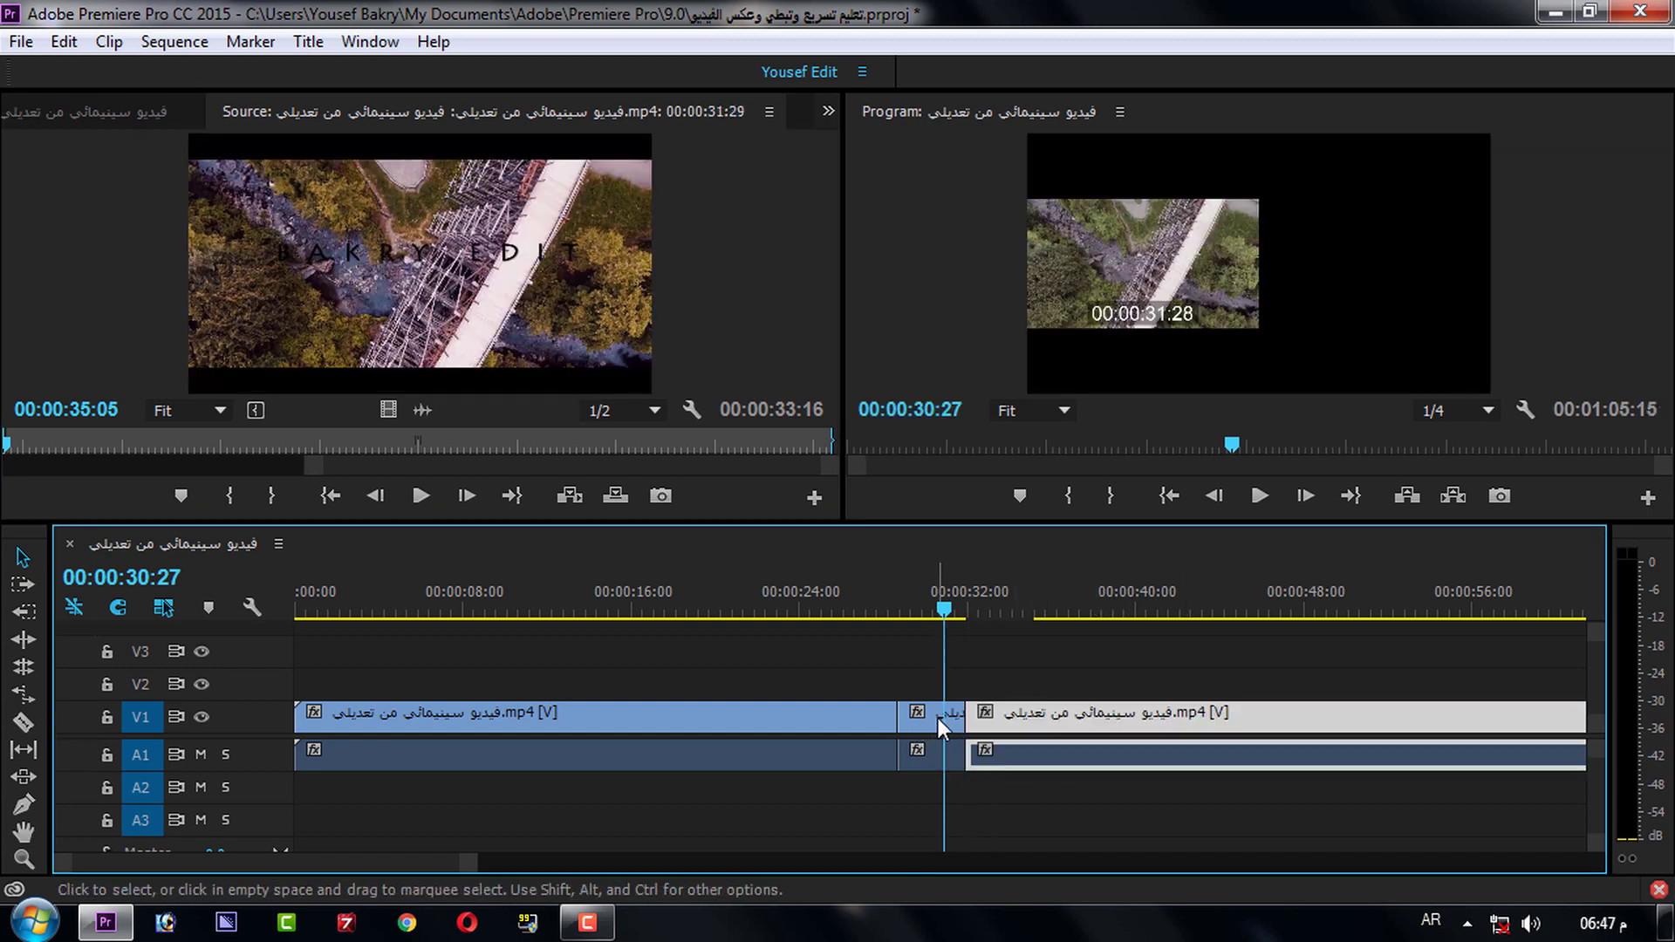
Step: Apply Reverse Speed at 100% to the middle clip, then scrub the playhead back before it
left_click(949, 732)
right_click(946, 730)
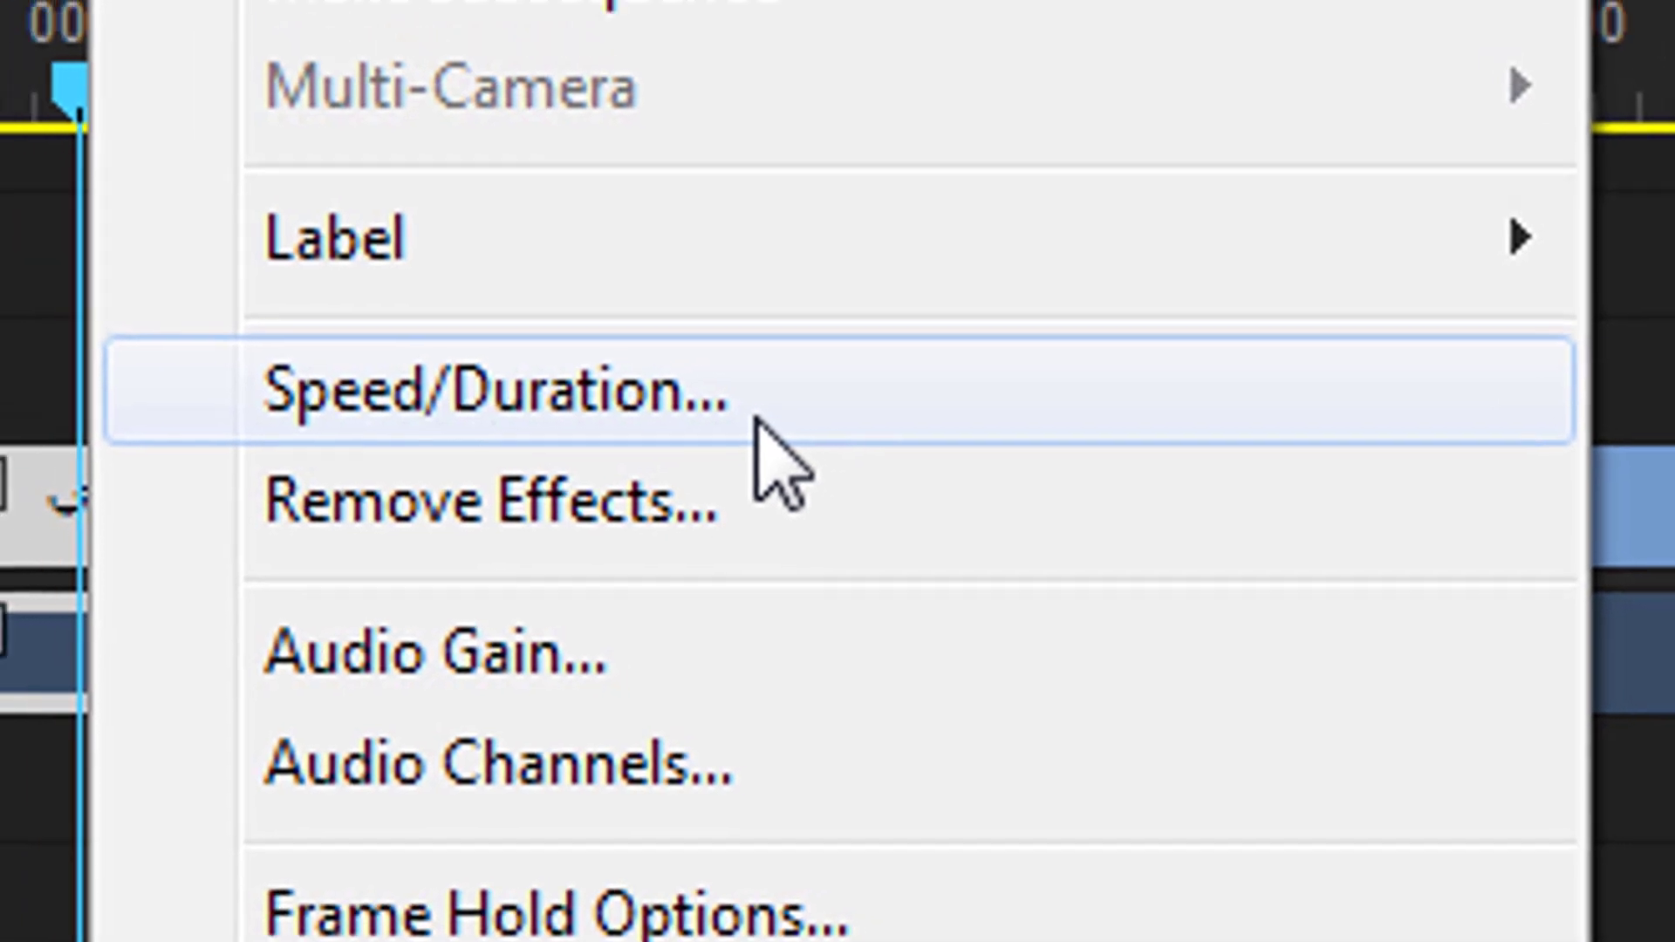
left_click(1012, 612)
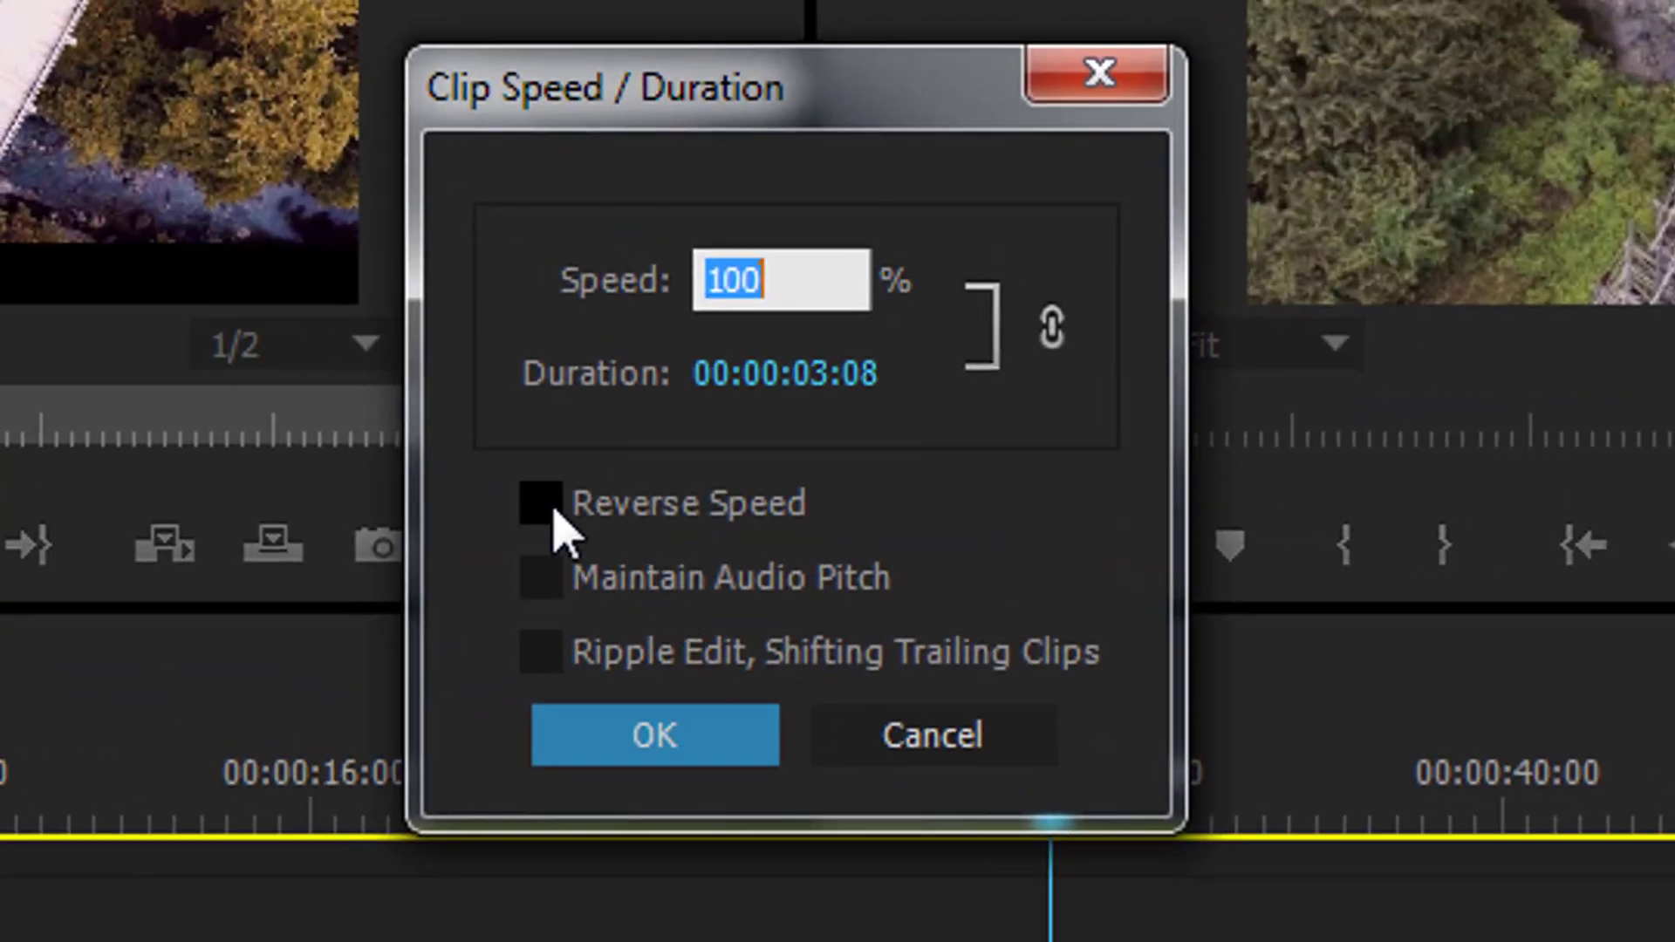
left_click(556, 514)
left_click(708, 734)
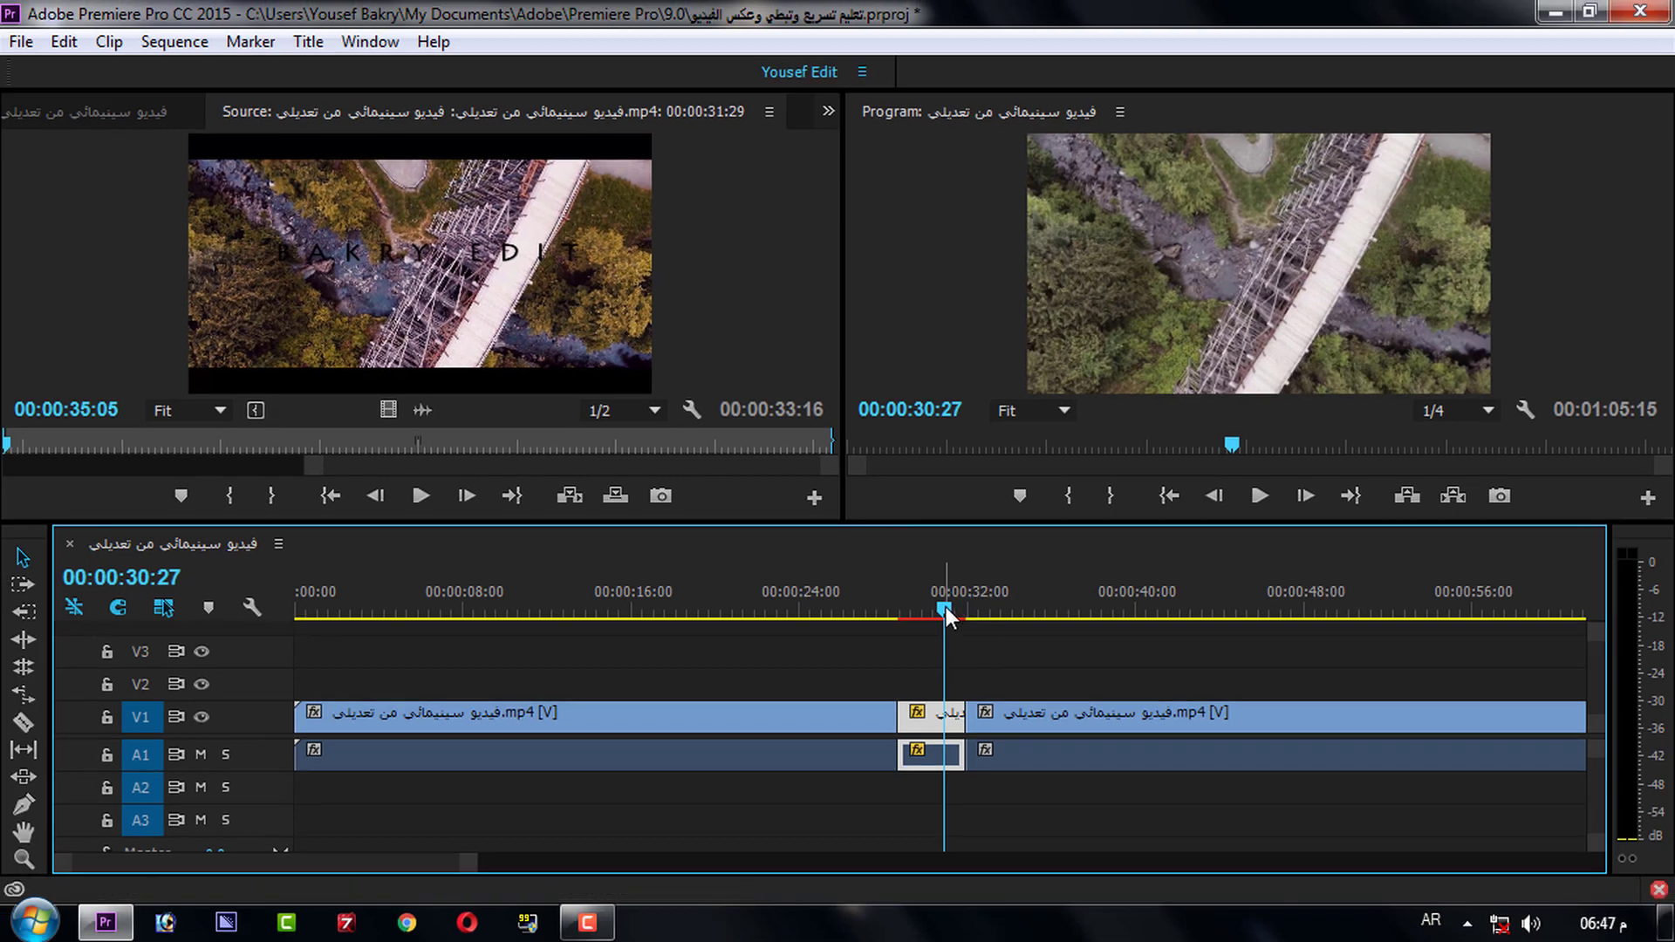
left_click_drag(946, 607, 902, 606)
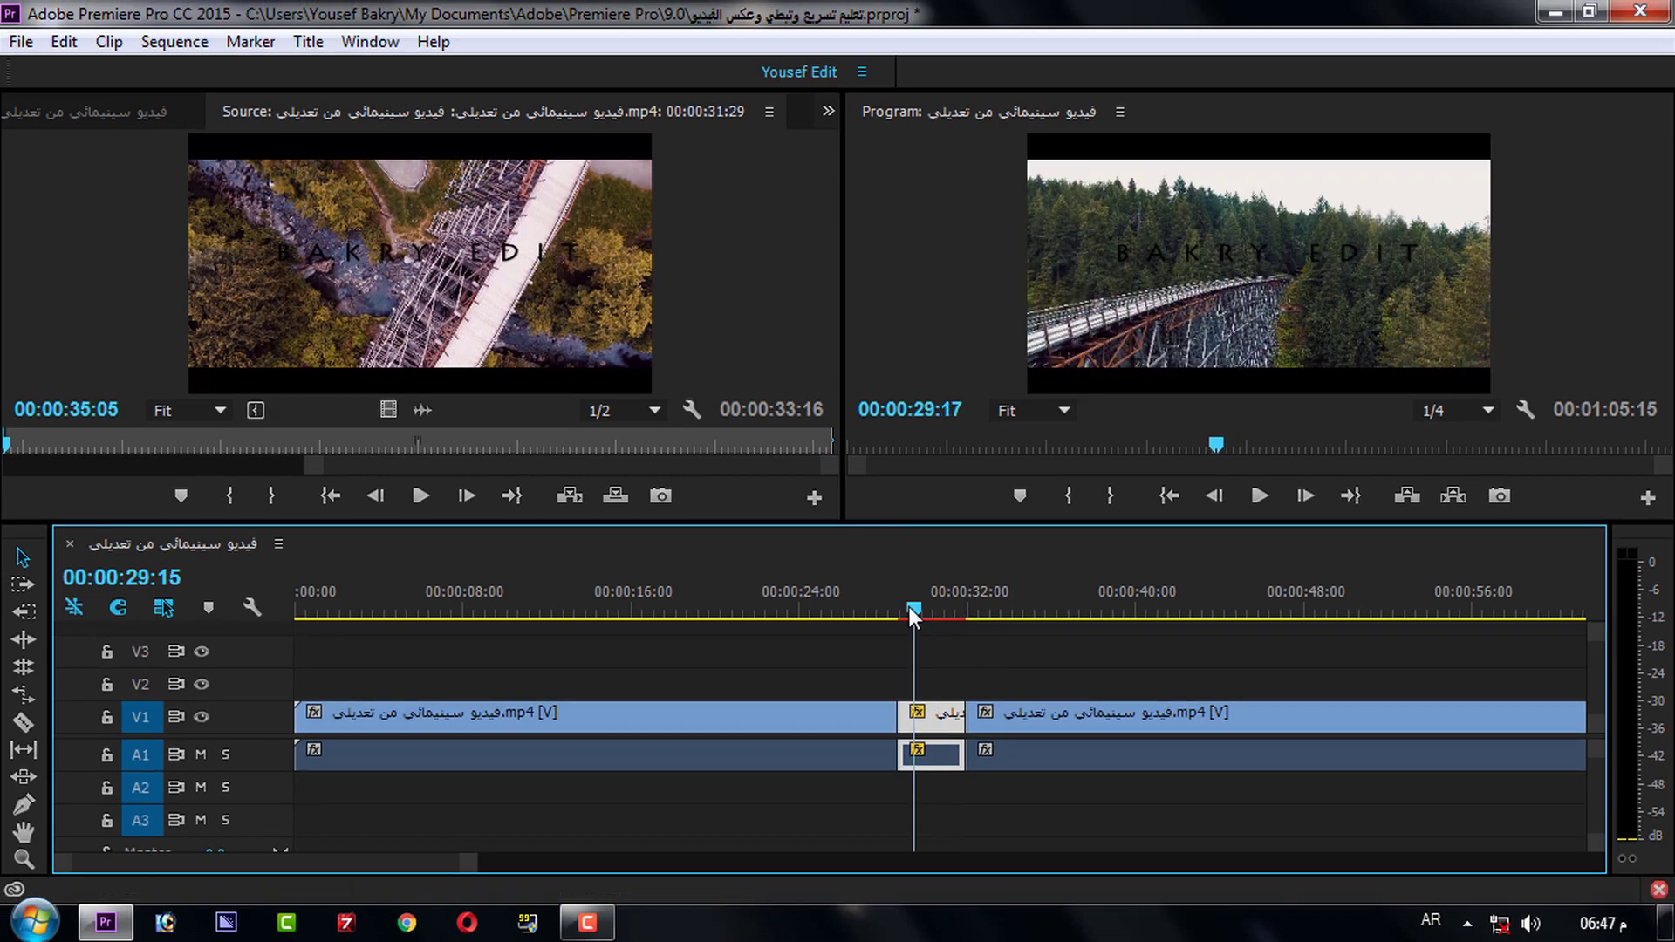
key("Left")
left_click(1260, 491)
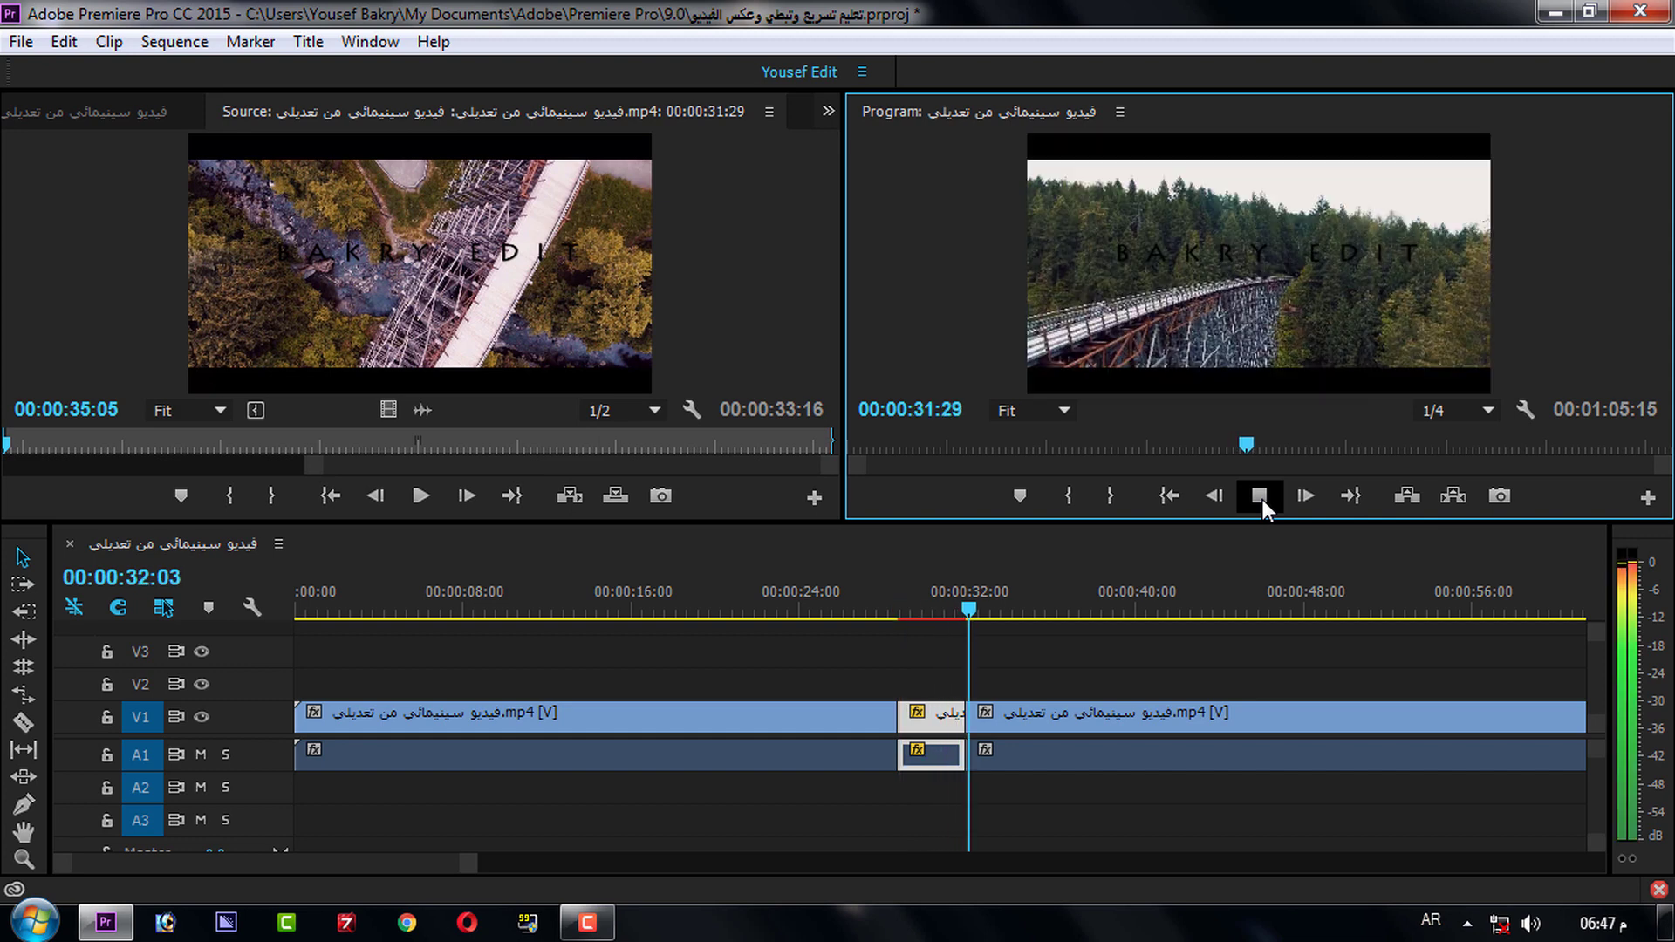
left_click(1260, 495)
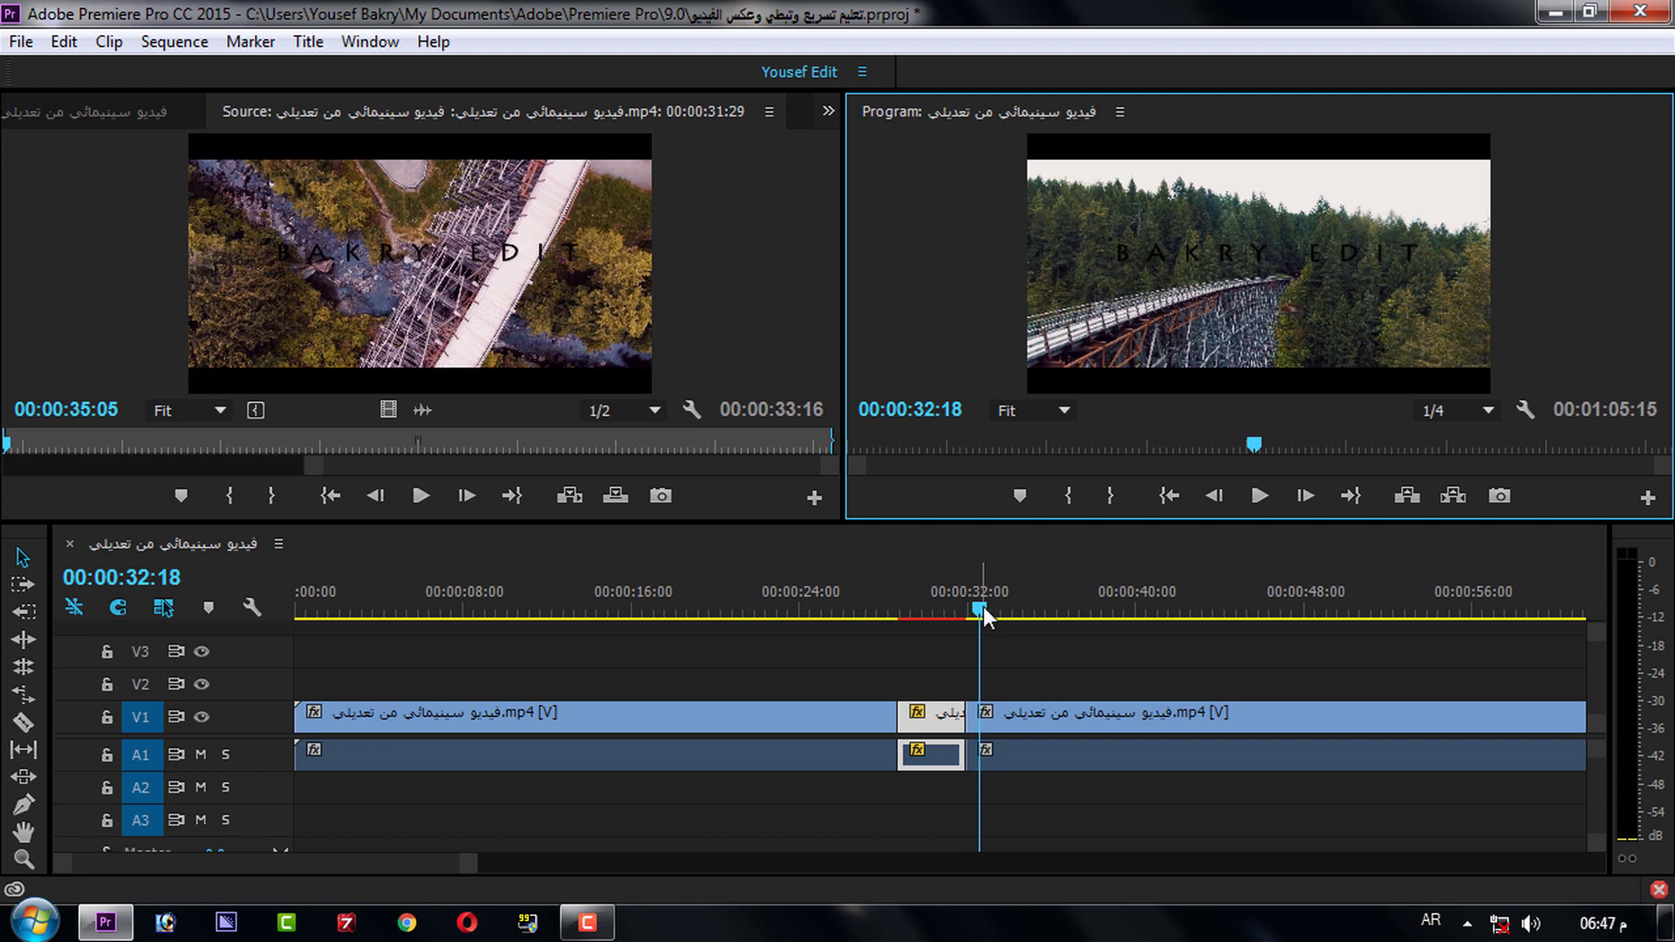
left_click_drag(983, 611, 925, 613)
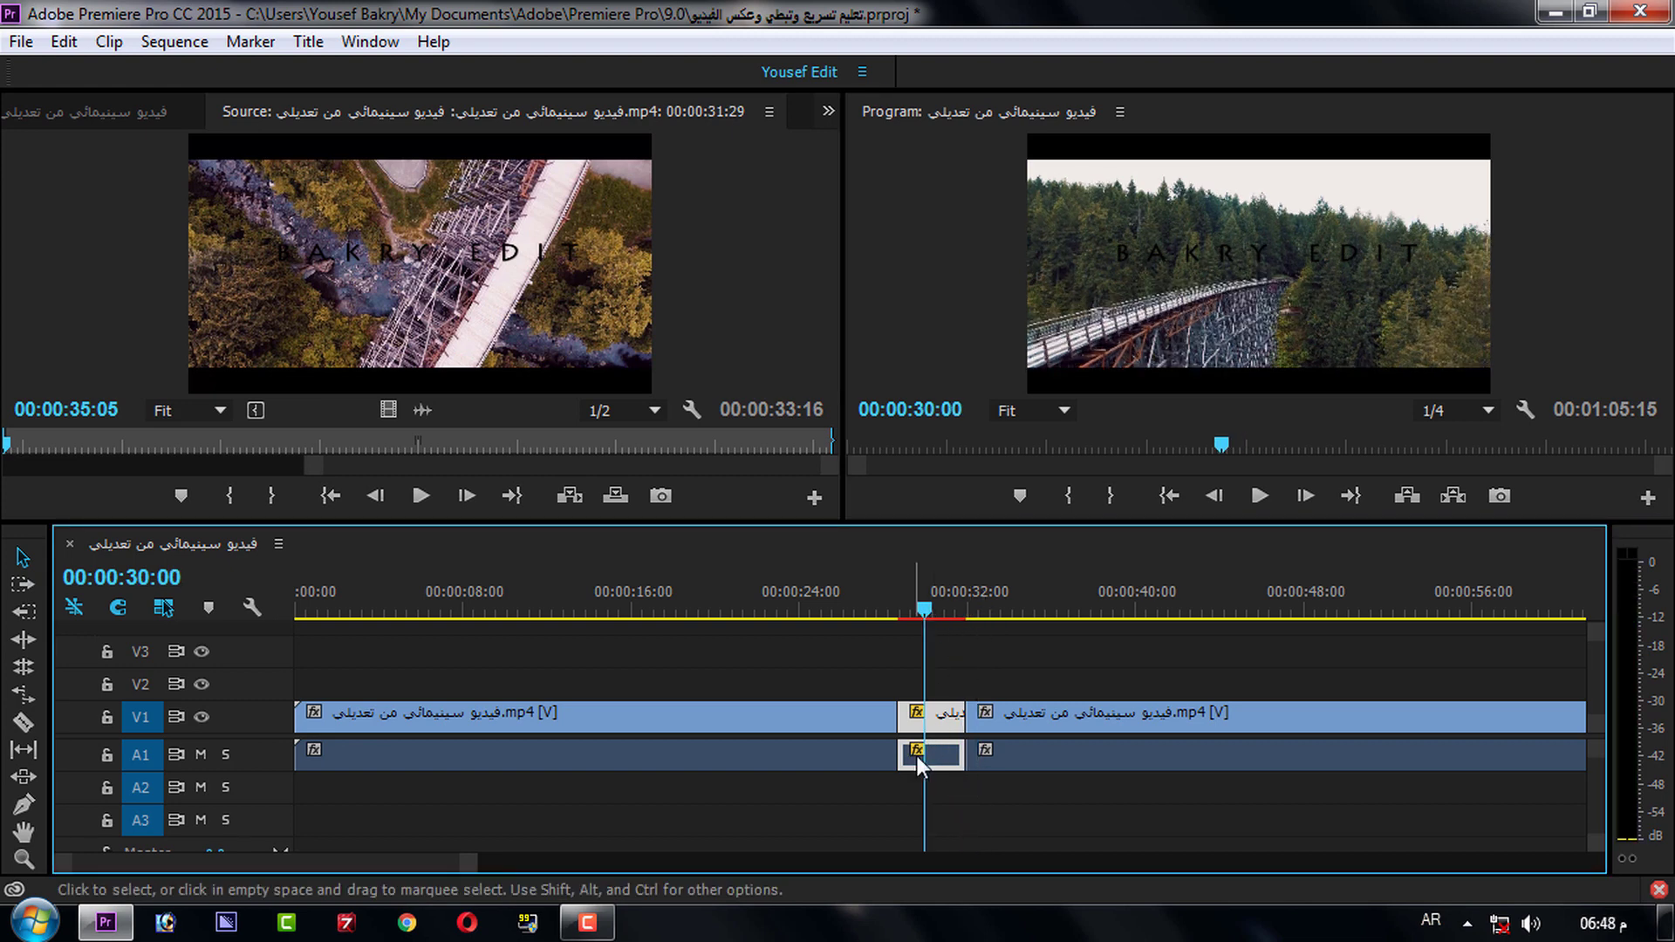
Step: Turn off Reverse Speed and set the middle clip's speed to 150%
right_click(954, 719)
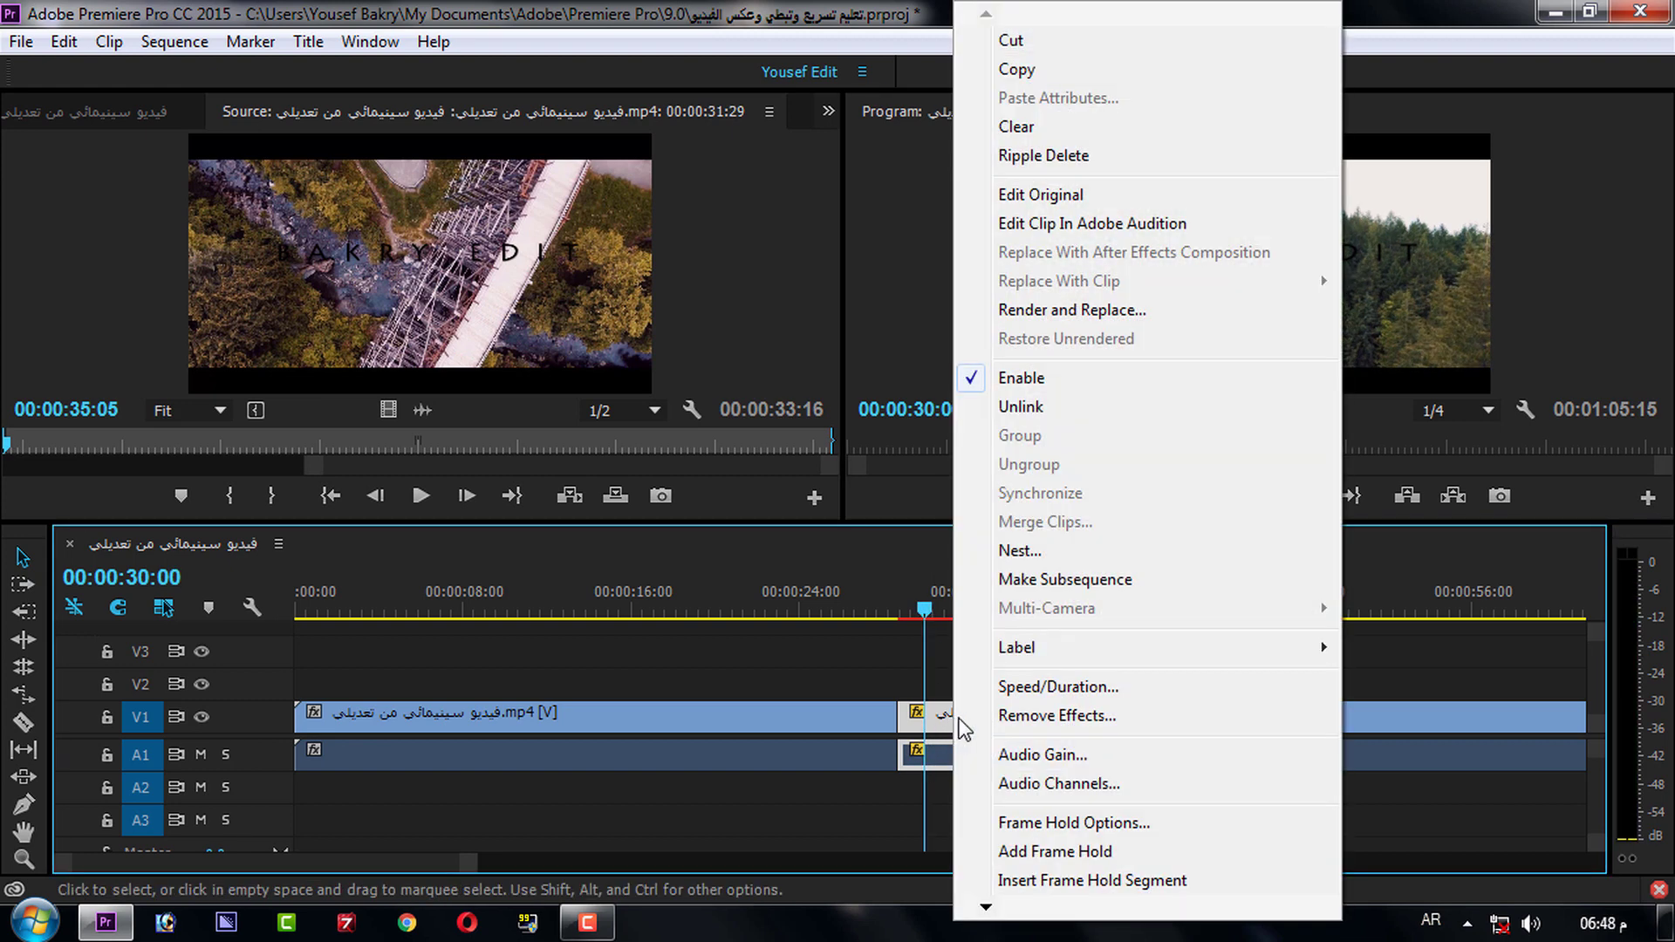
left_click(1068, 693)
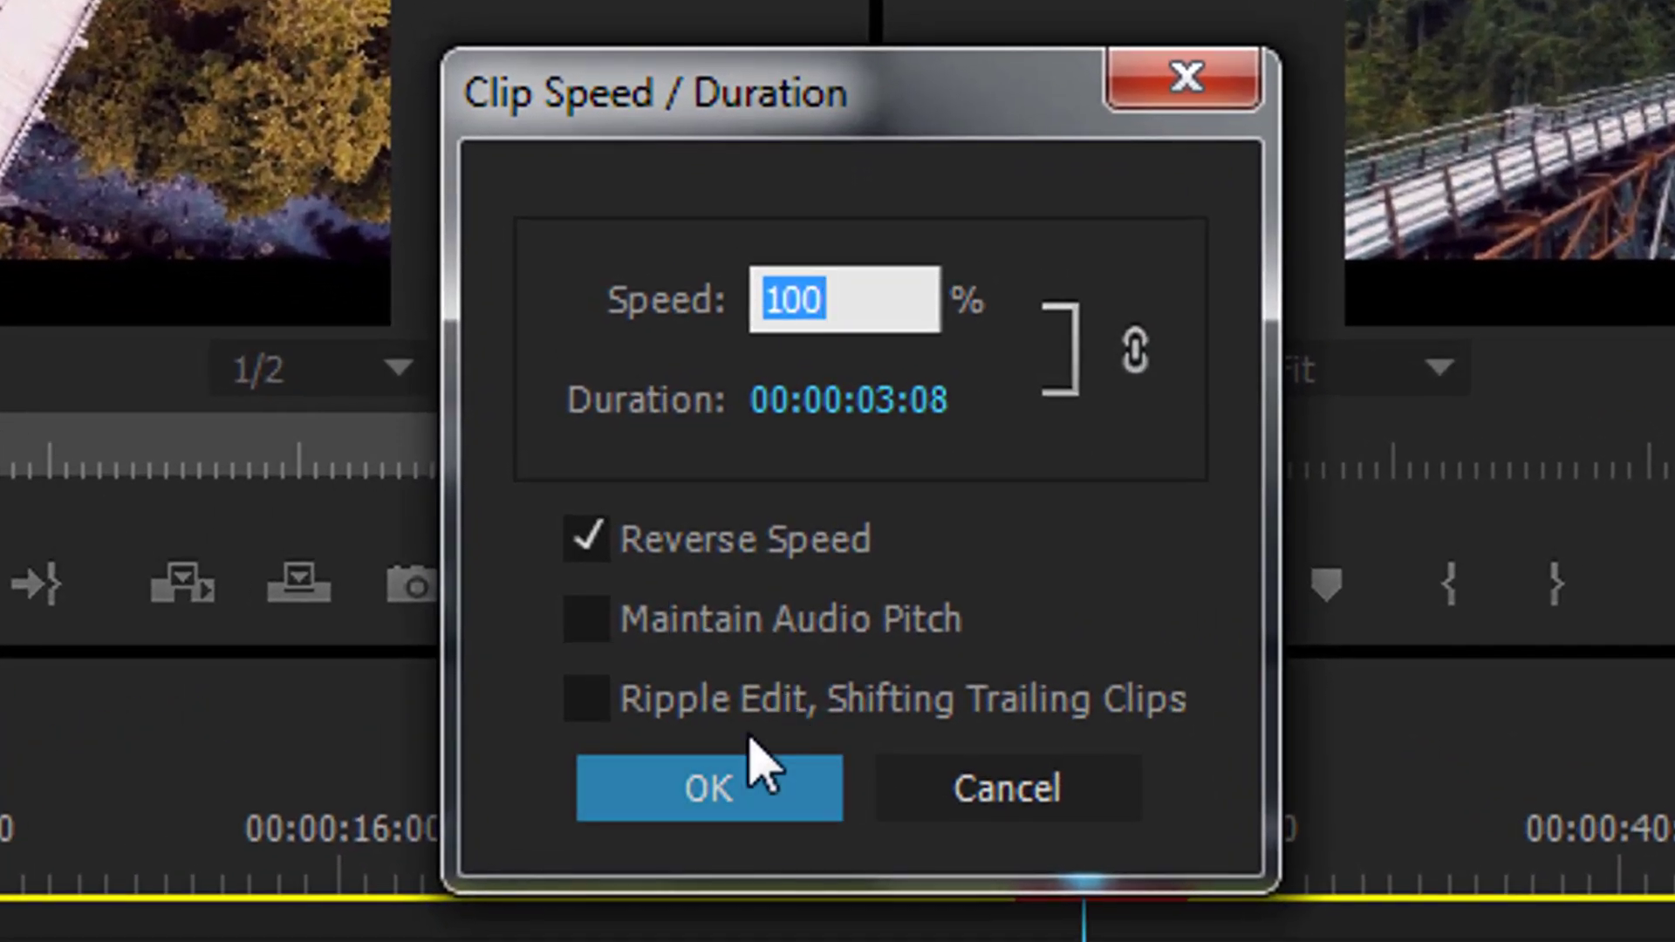
left_click(609, 559)
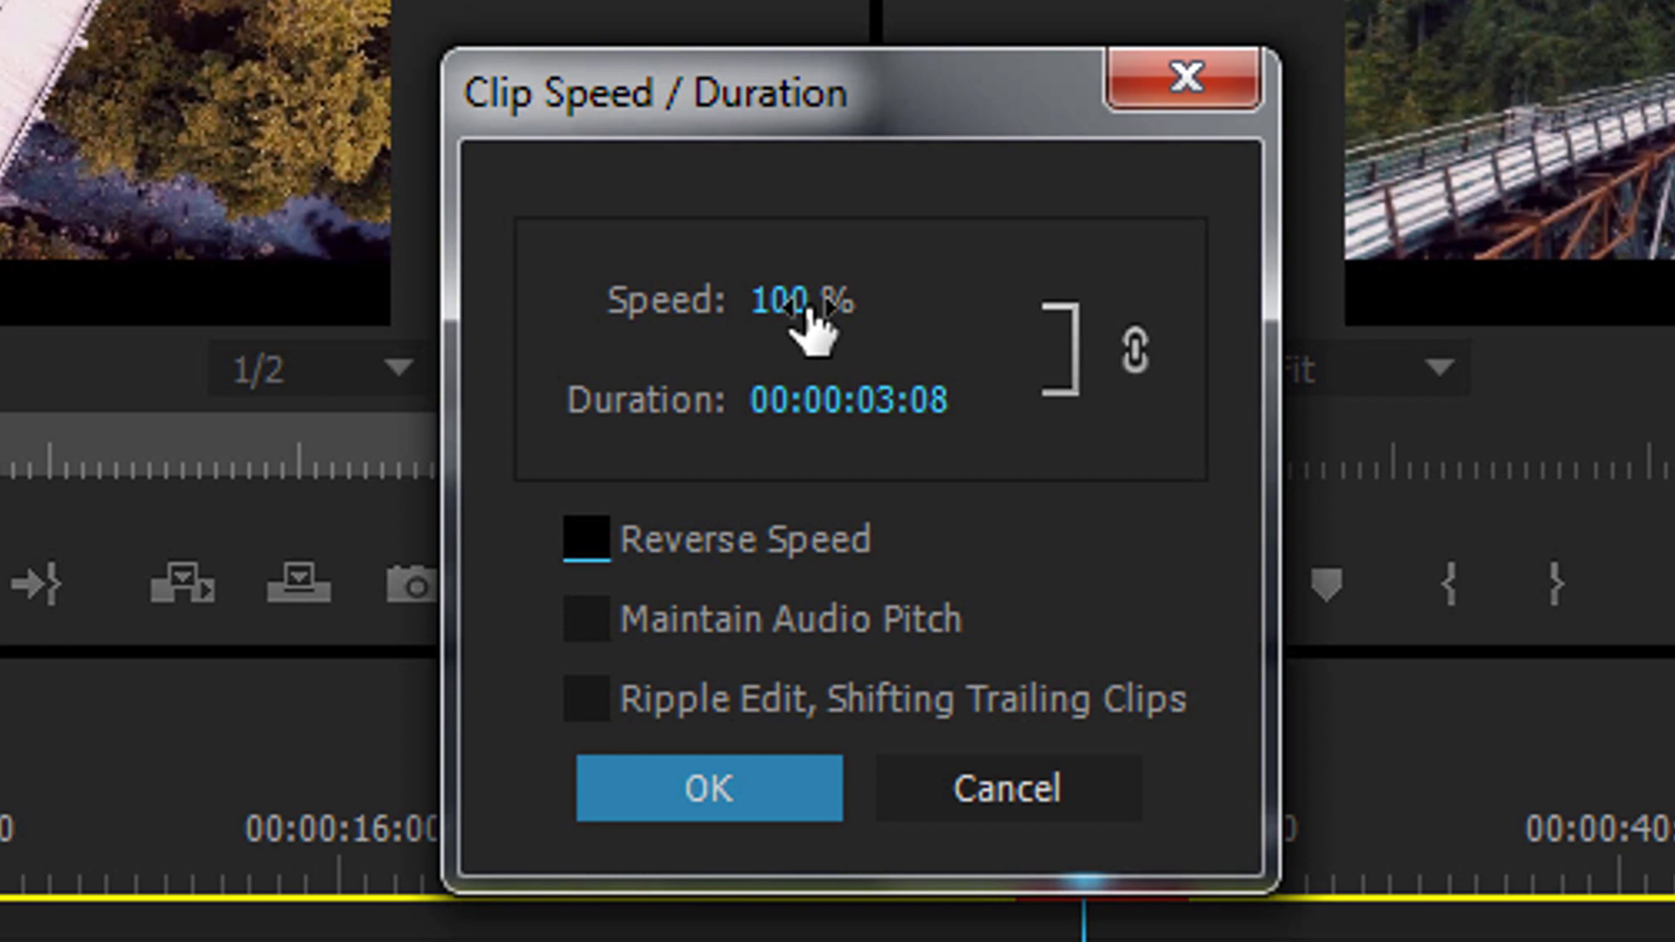
left_click(807, 310)
type("10")
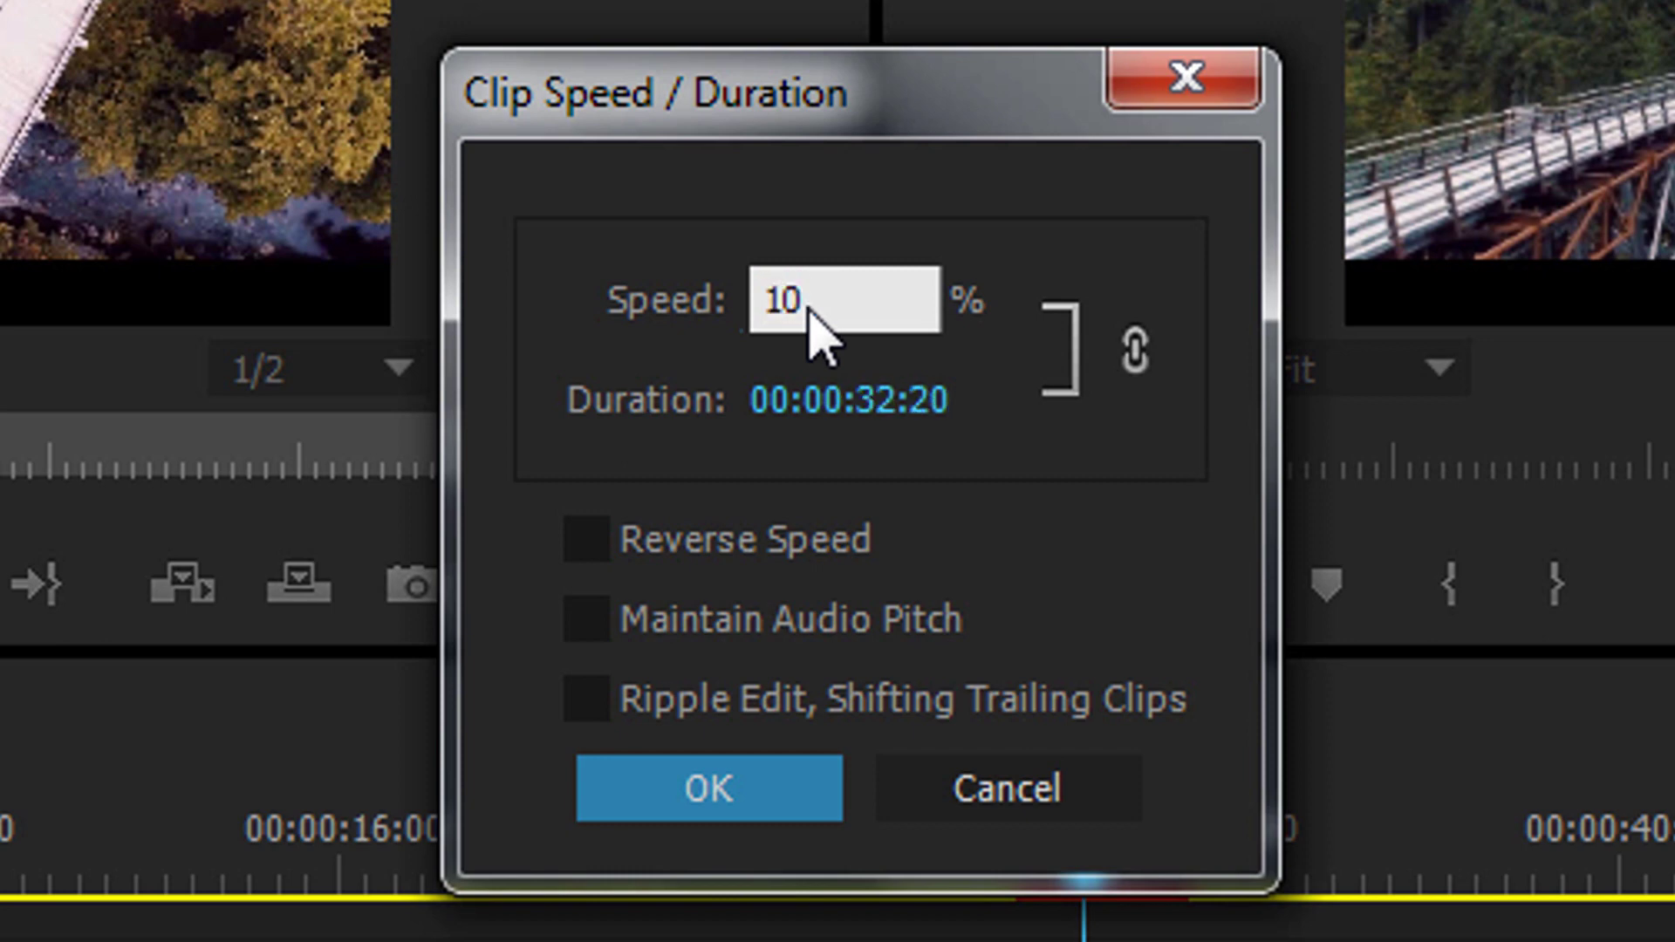
key("BackSpace")
type("50")
key("Return")
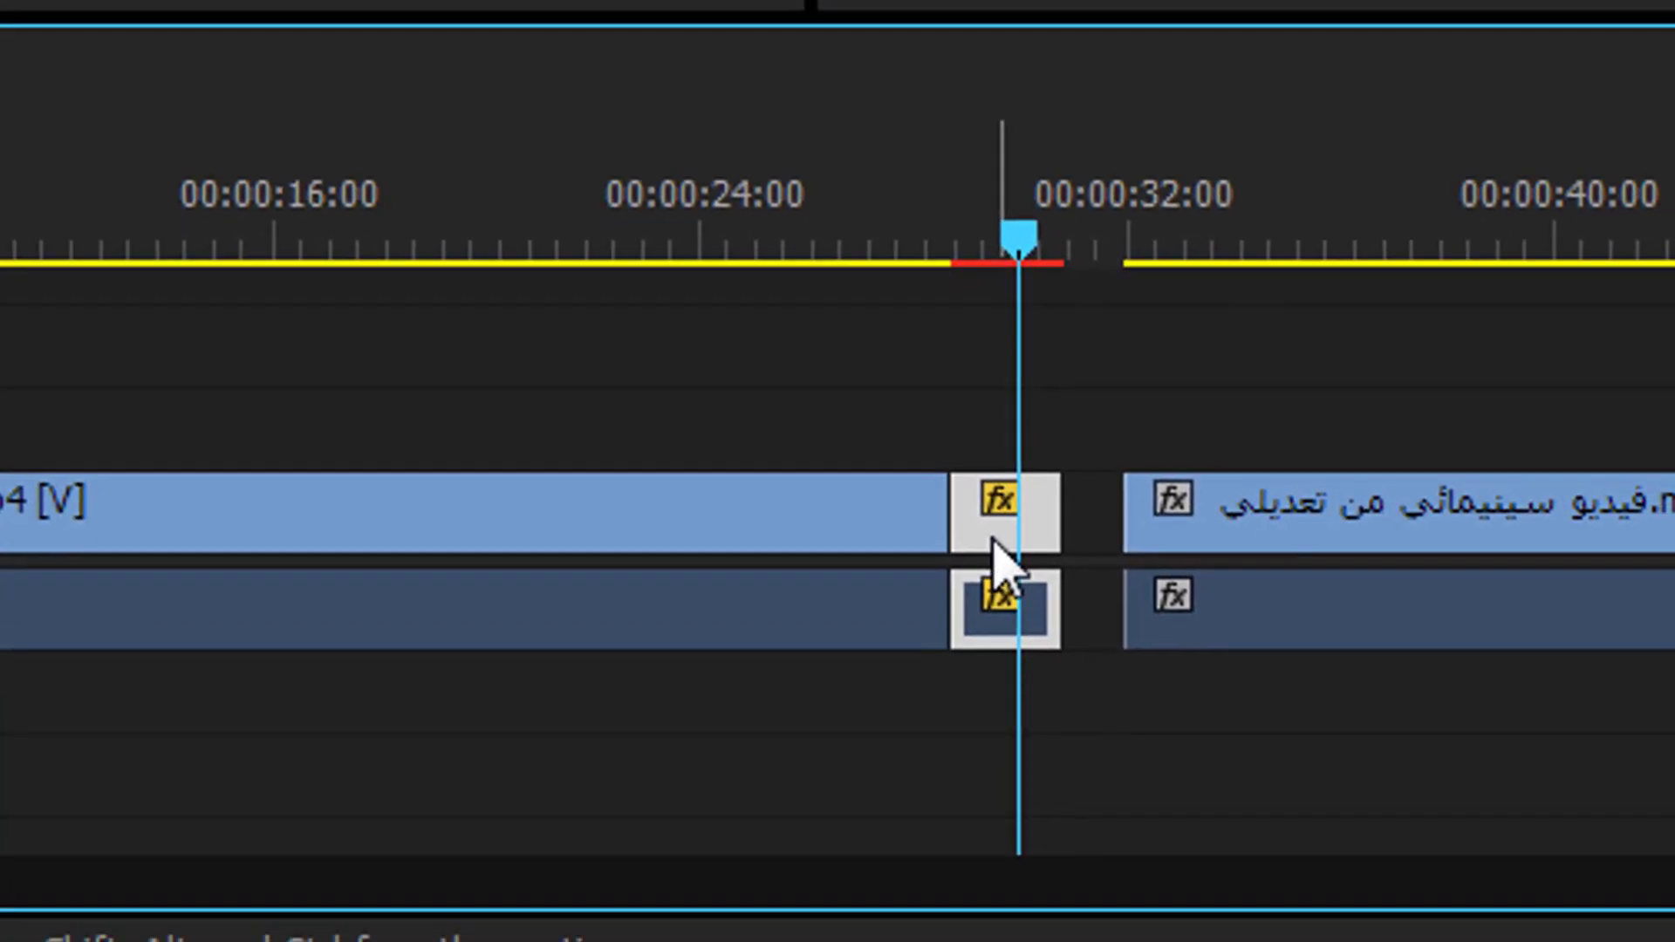
Step: Enable Maintain Audio Pitch in the short clip's Speed/Duration settings
right_click(995, 559)
left_click(1302, 454)
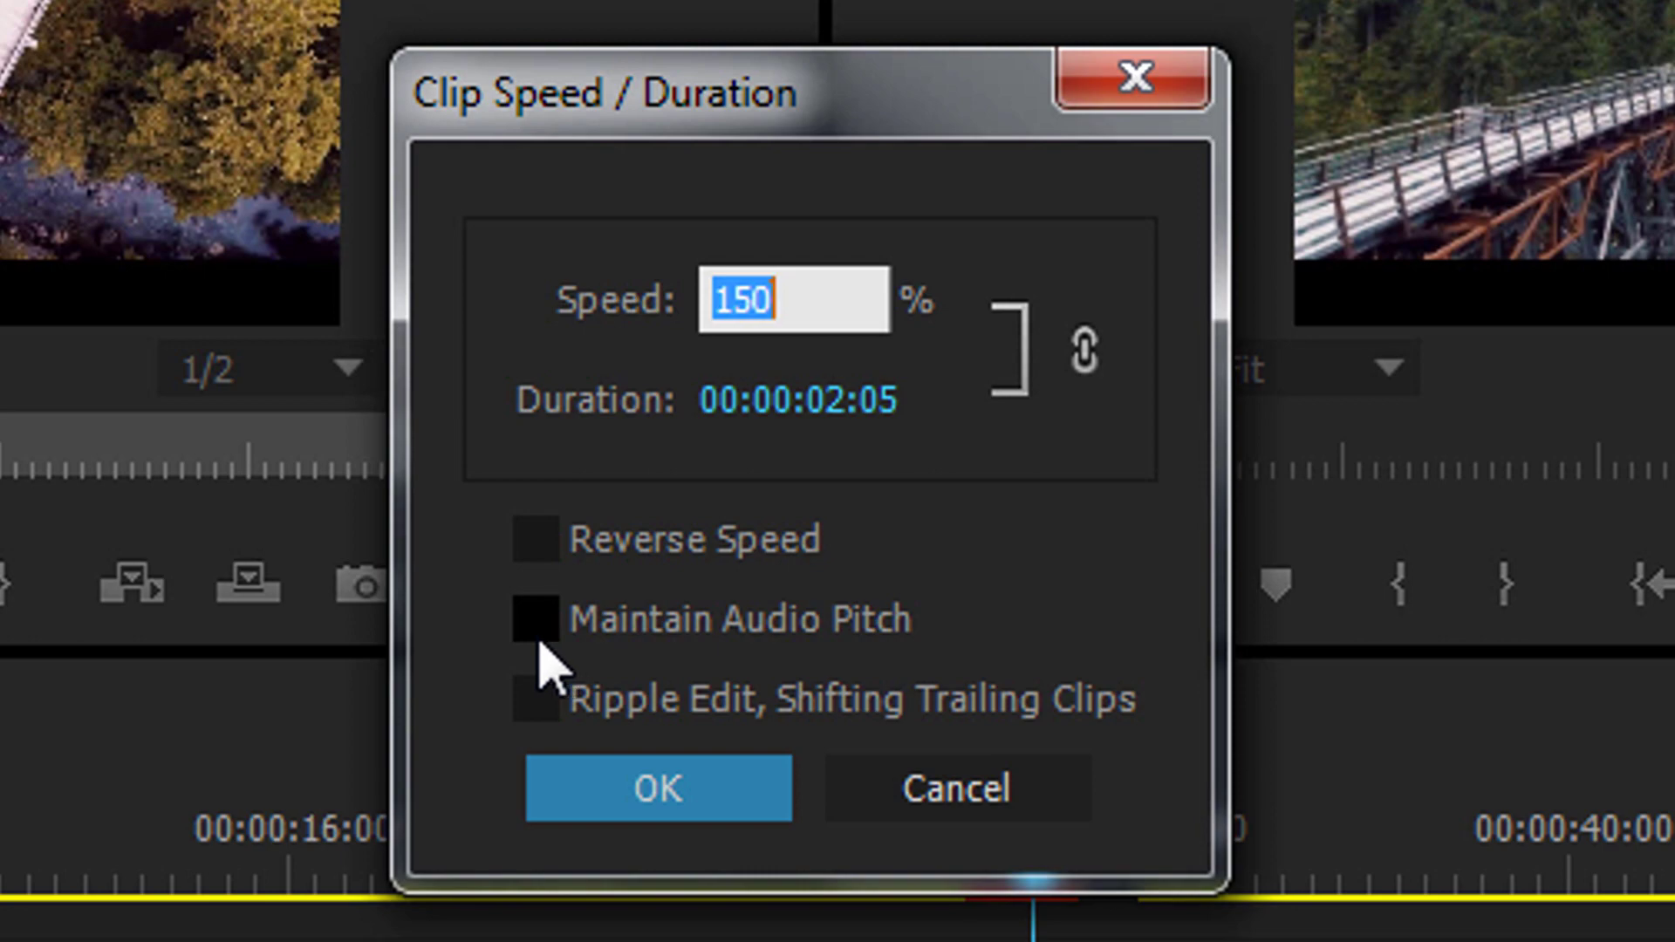
left_click(537, 637)
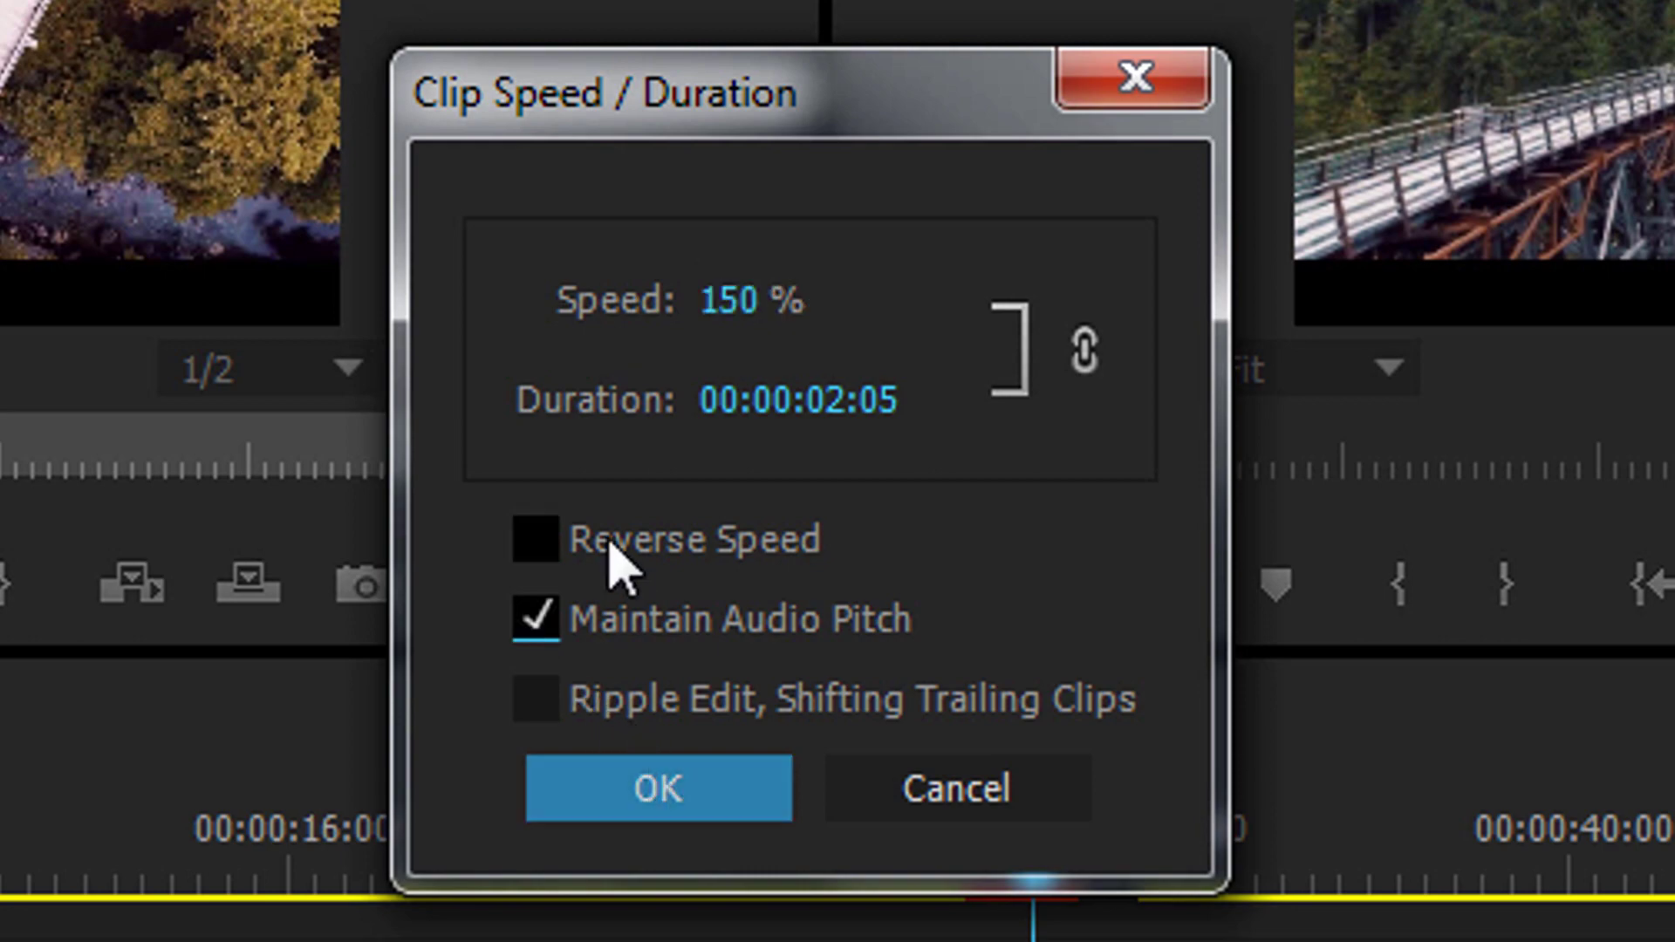
left_click(666, 808)
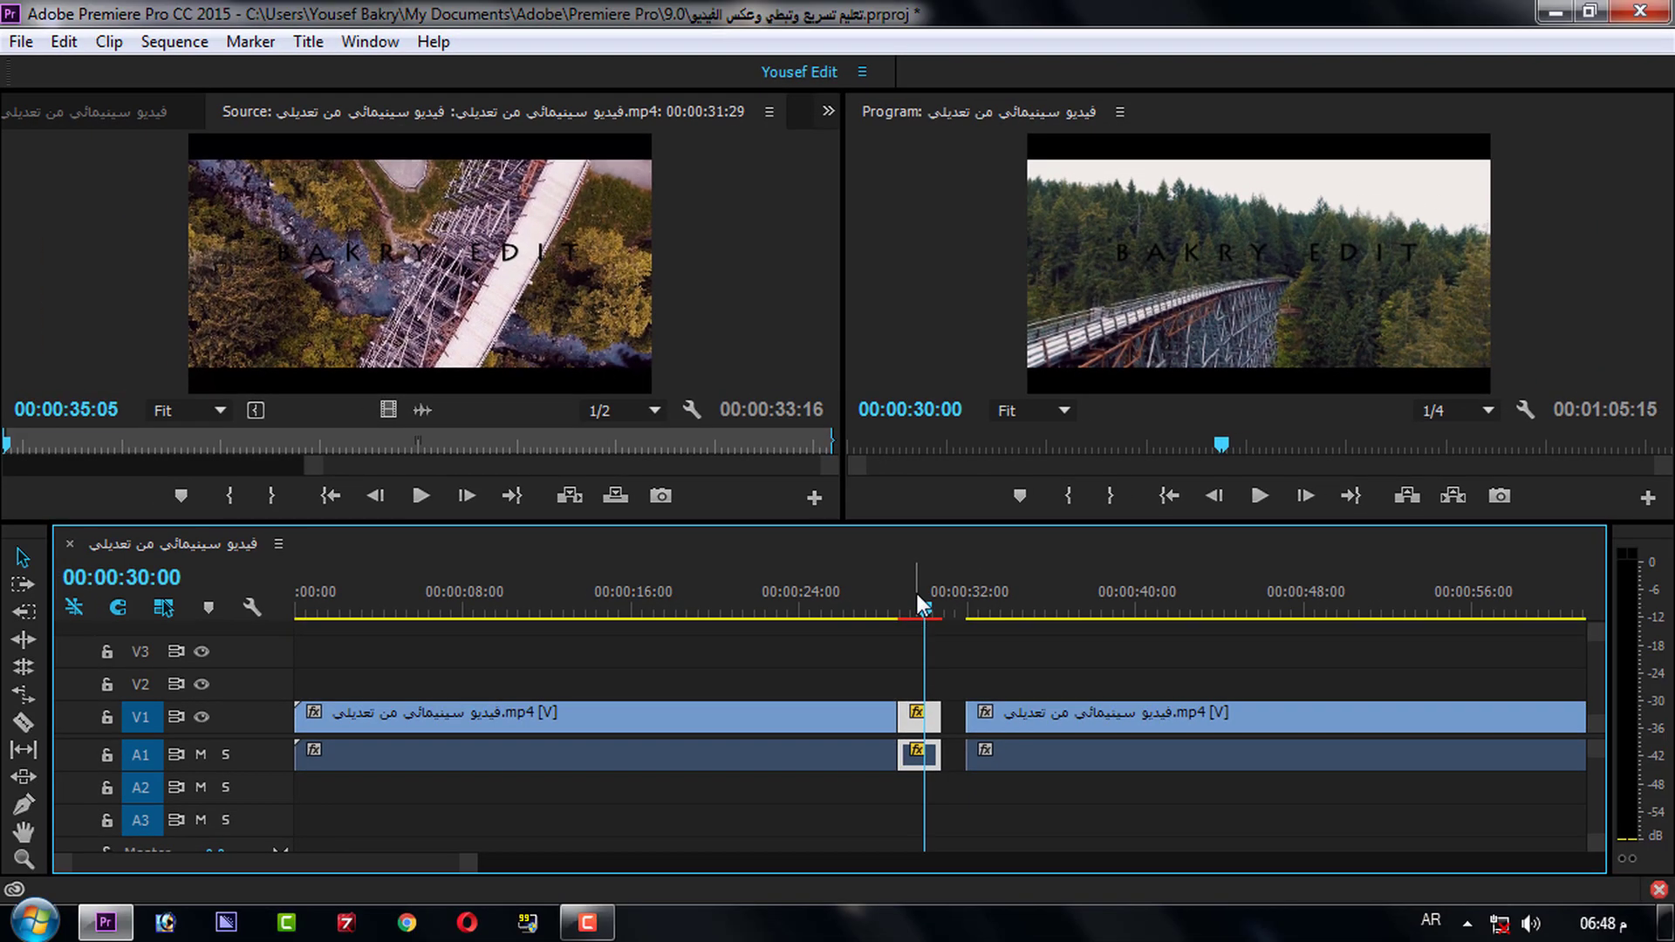
left_click_drag(920, 617, 904, 610)
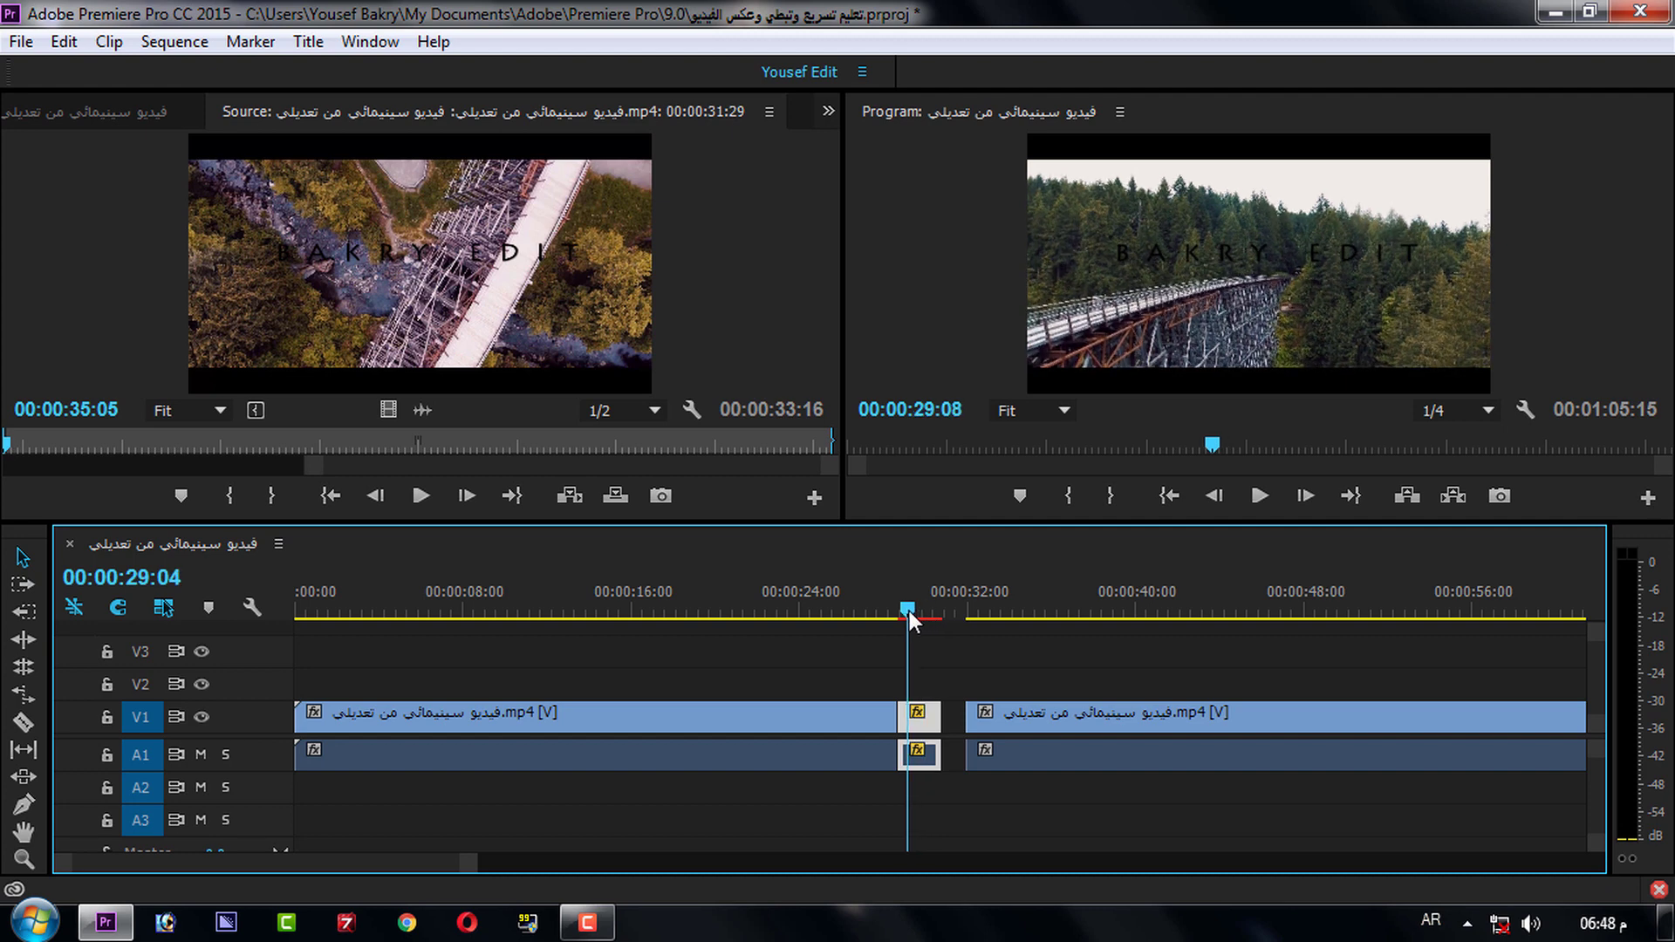
key("Left")
key("Left")
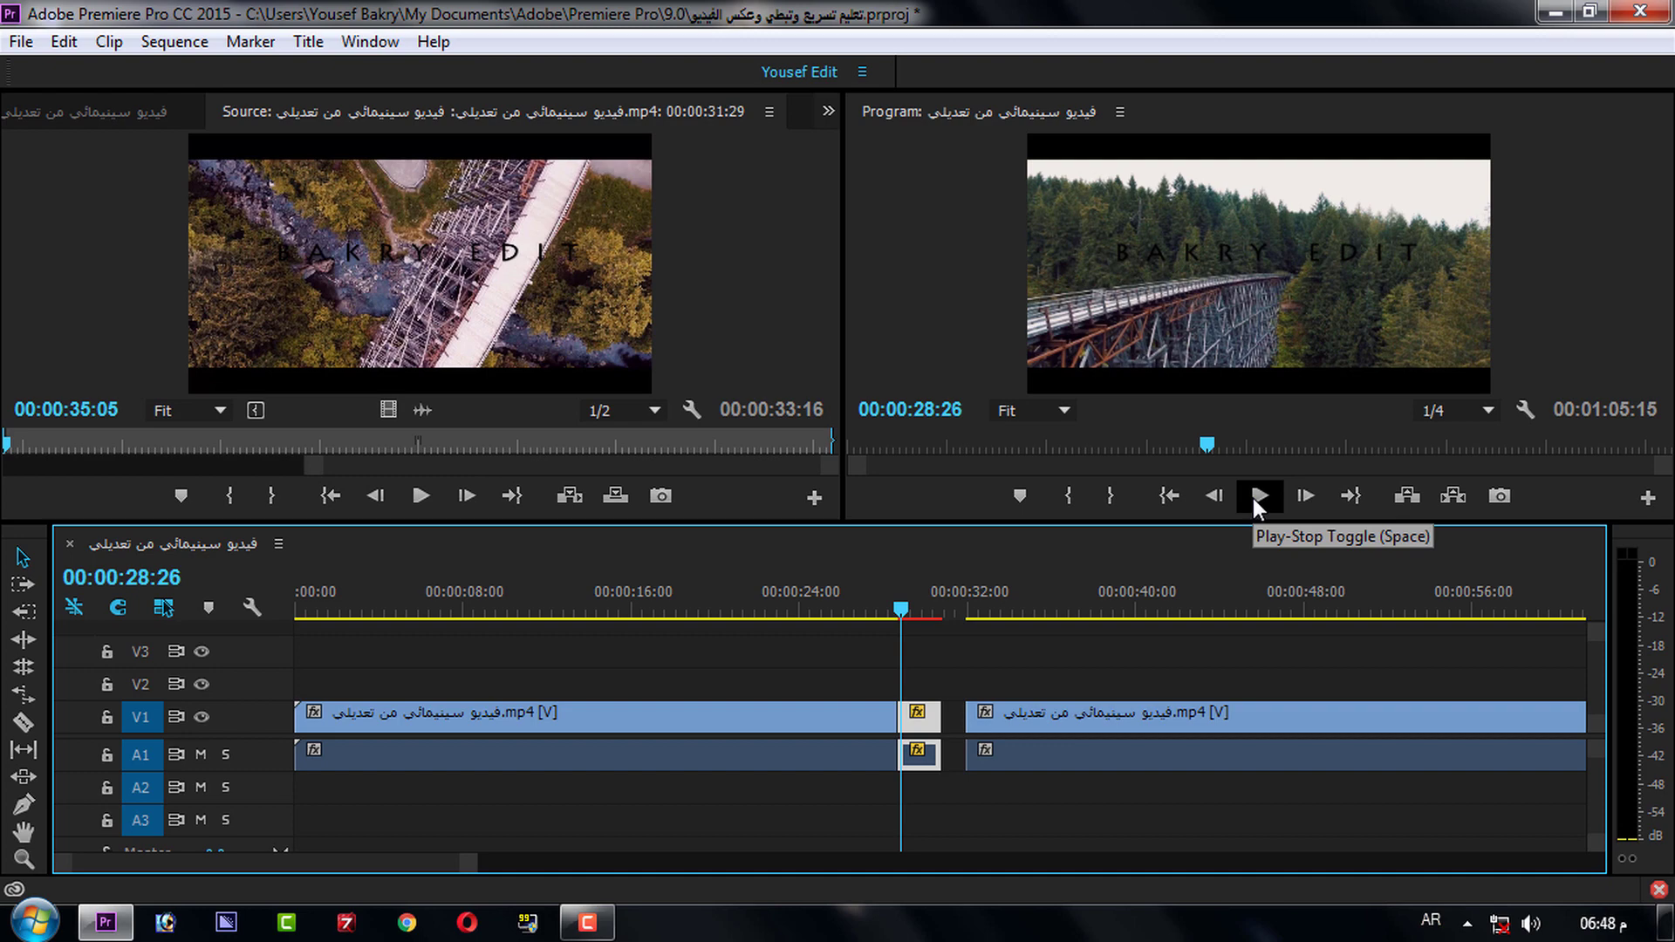
left_click(1254, 500)
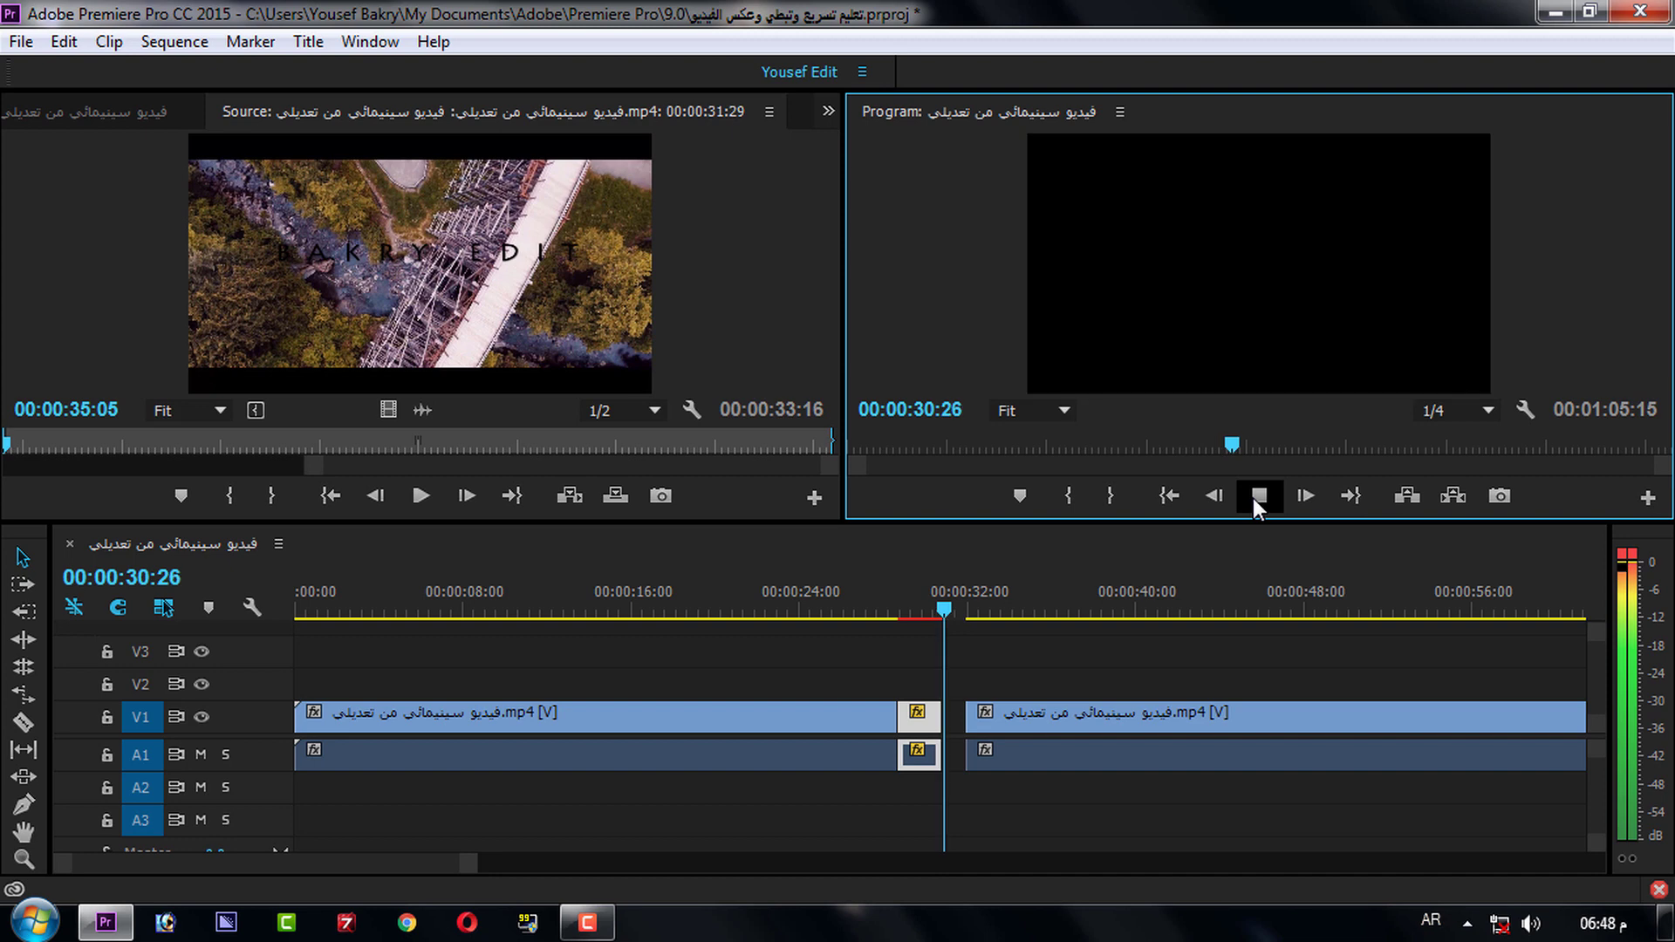
left_click(1253, 499)
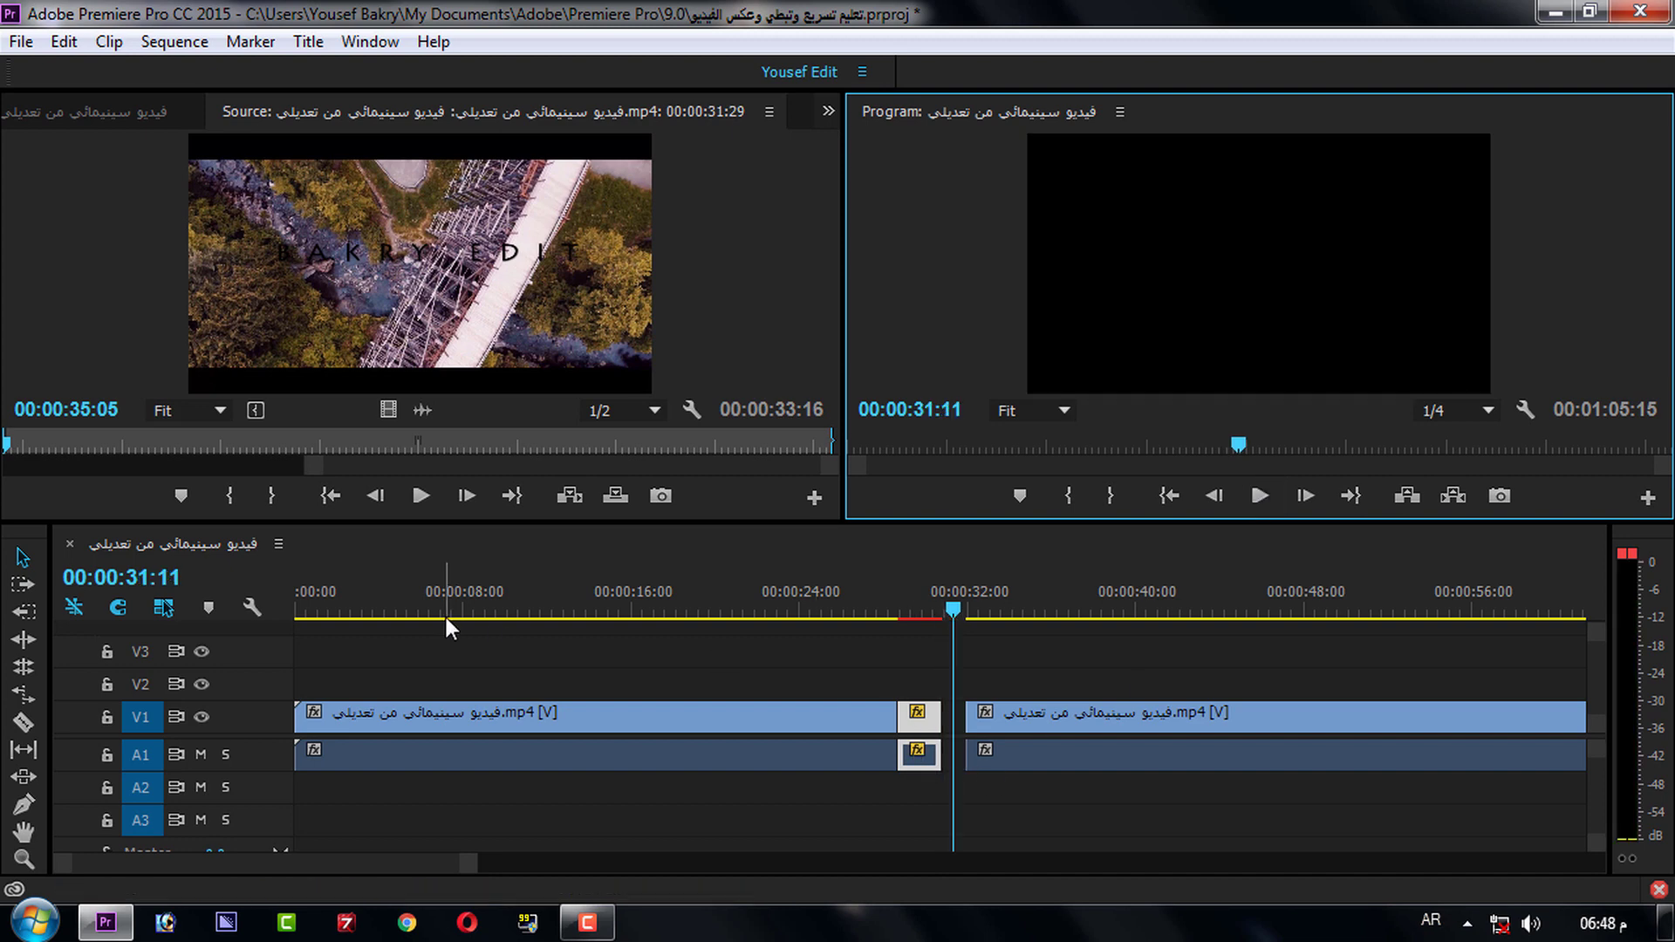